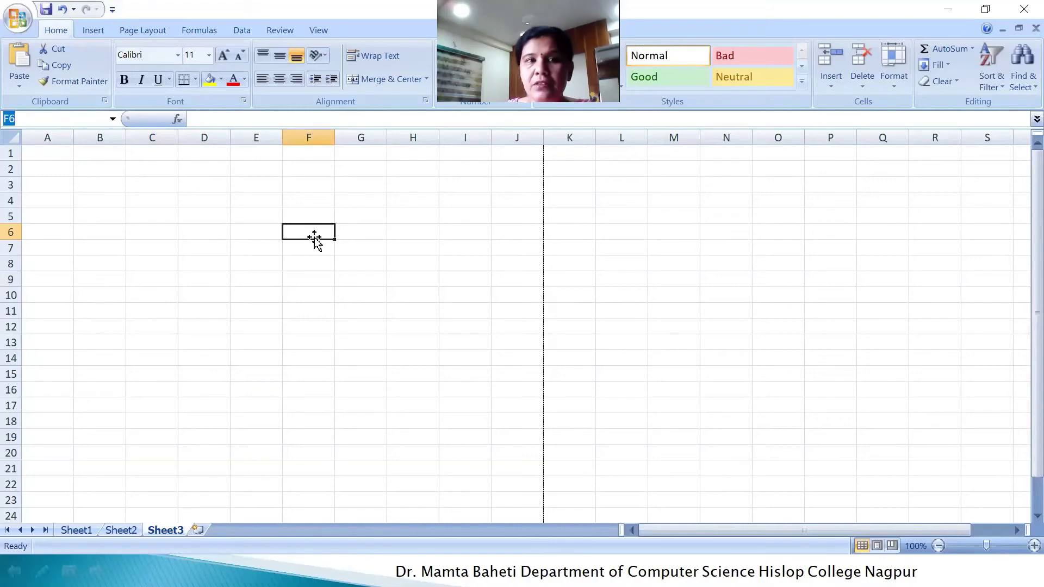
Enter the sample text "dsfdf sdhfdshgfhsd" in cell F6.
left_click(311, 239)
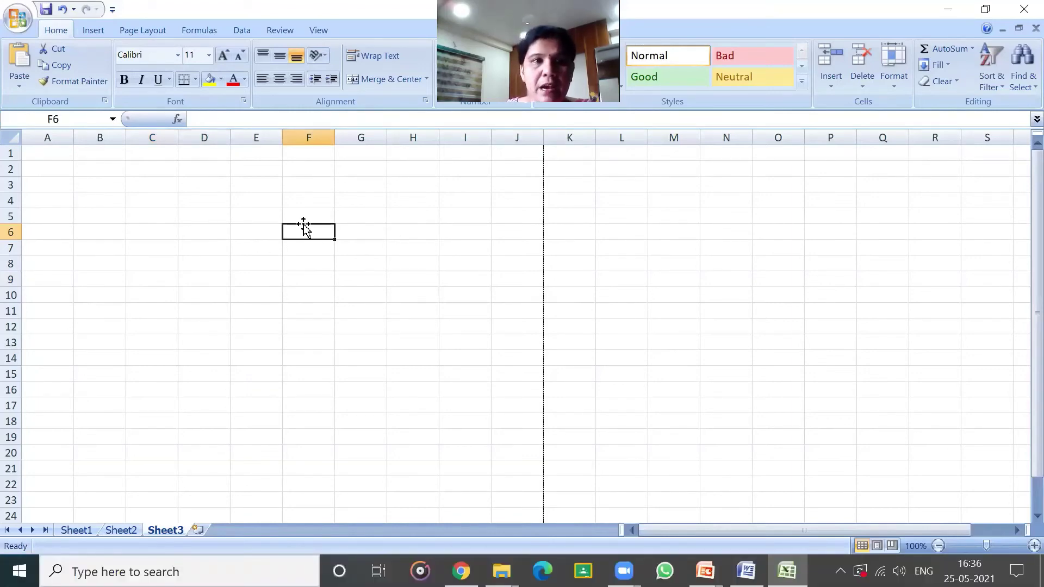
type("dsfdf sdhfdshgfhsd")
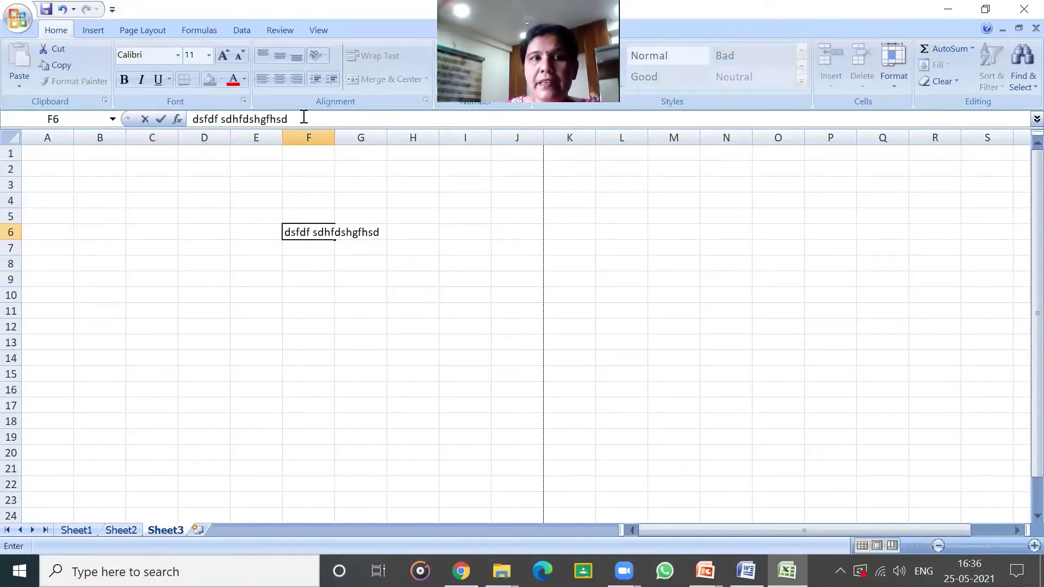
left_click_drag(304, 117, 193, 112)
left_click(289, 270)
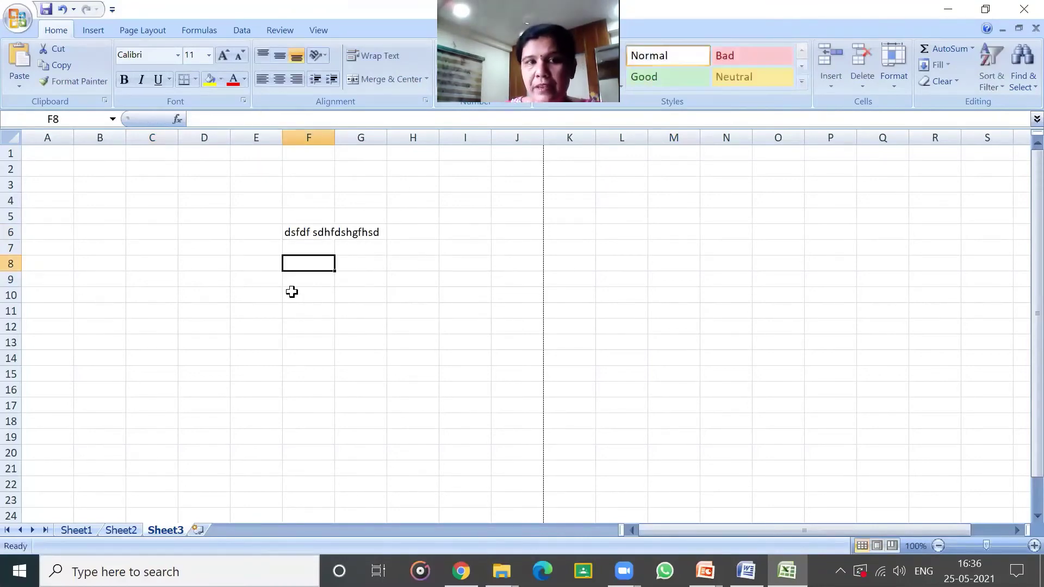
Enter the sample text "dfhgds" in F7, directly below the F6 entry.
left_click(308, 231)
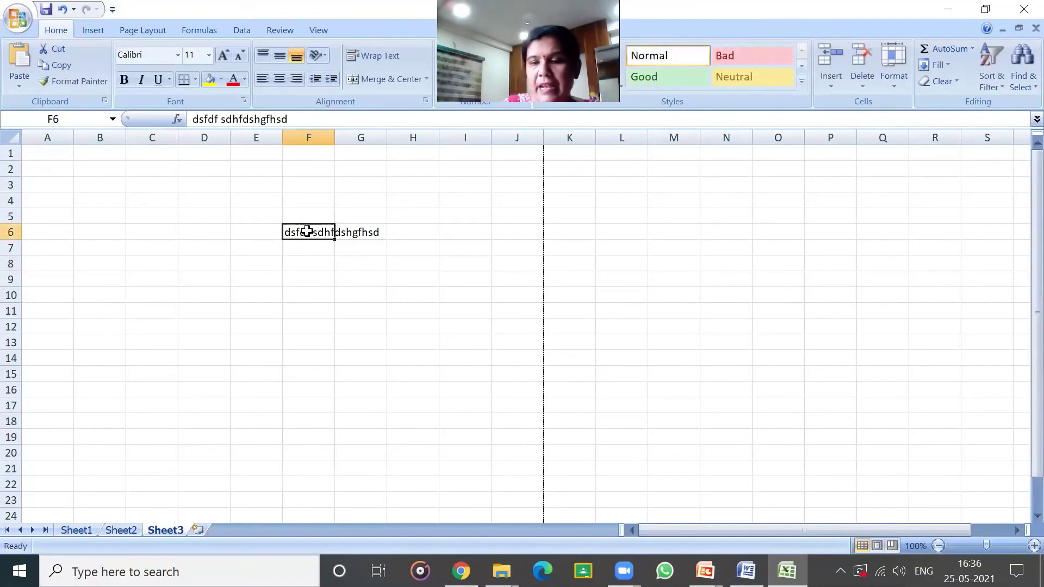
key("Return")
type("dfhgds")
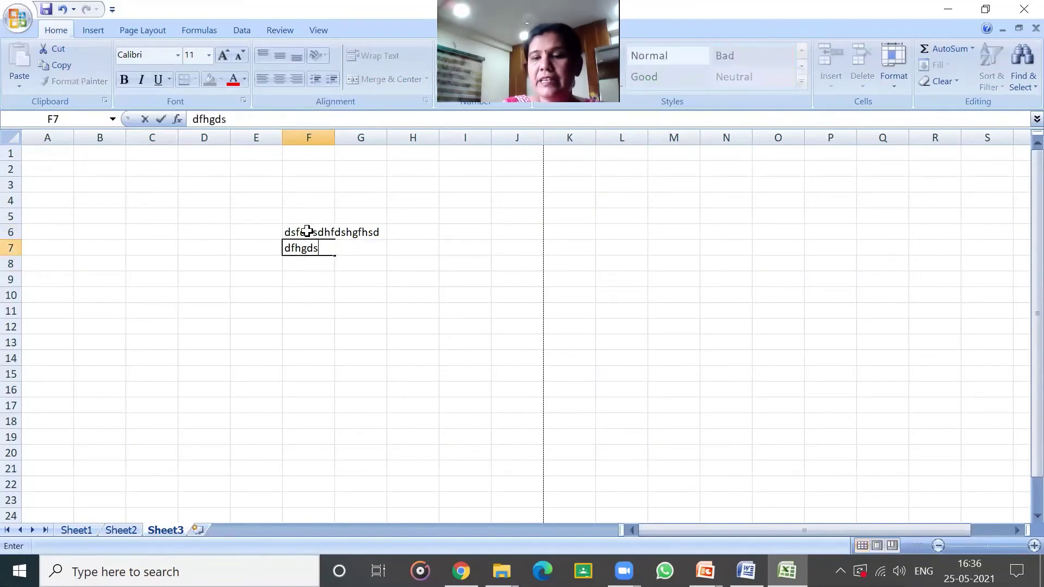
key("Return")
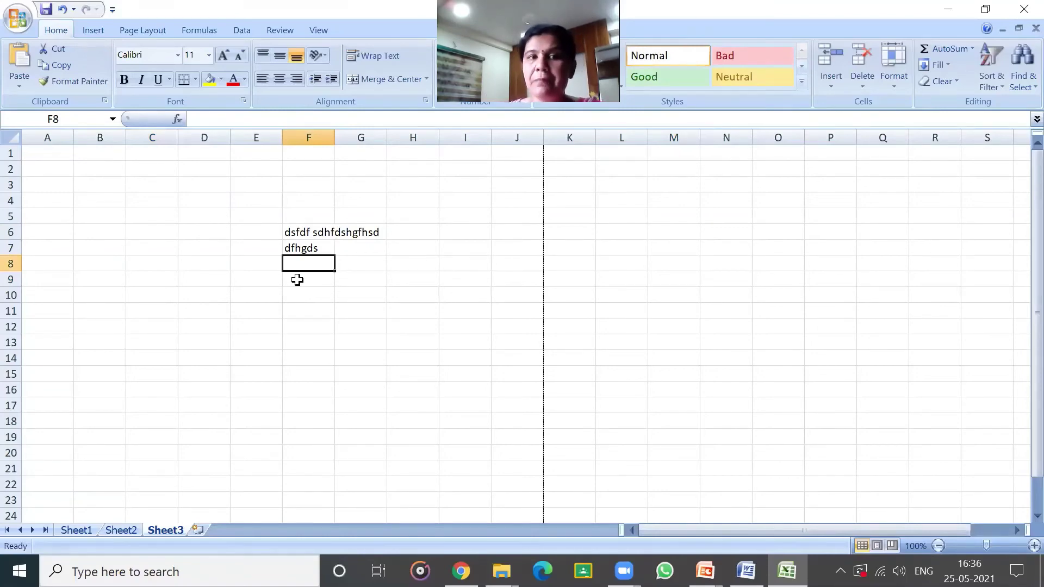
Overwrite the contents of F7 with "fadgfsadsgfsa".
left_click(310, 247)
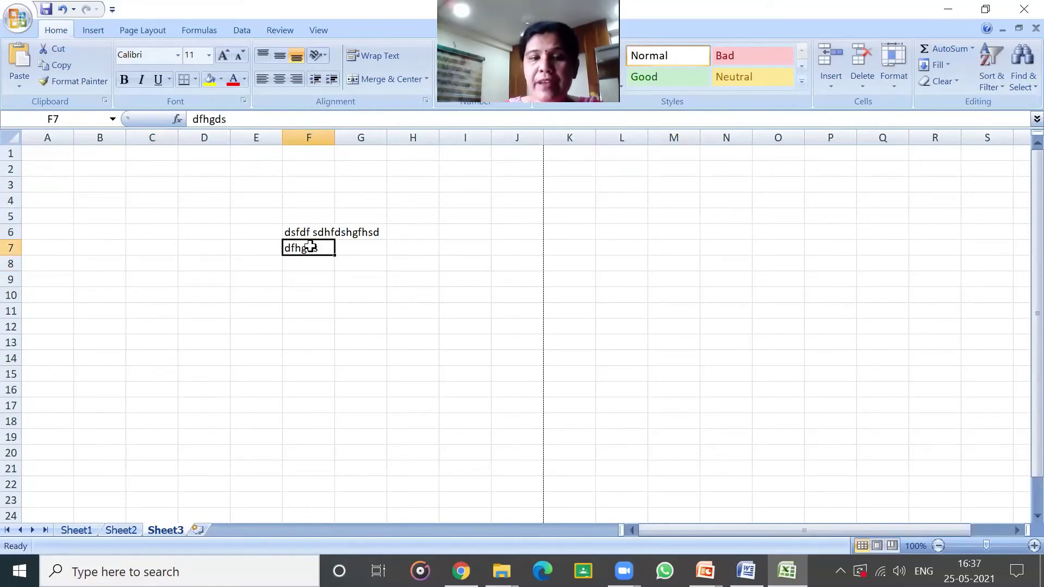
type("fadgfsadsgfsa")
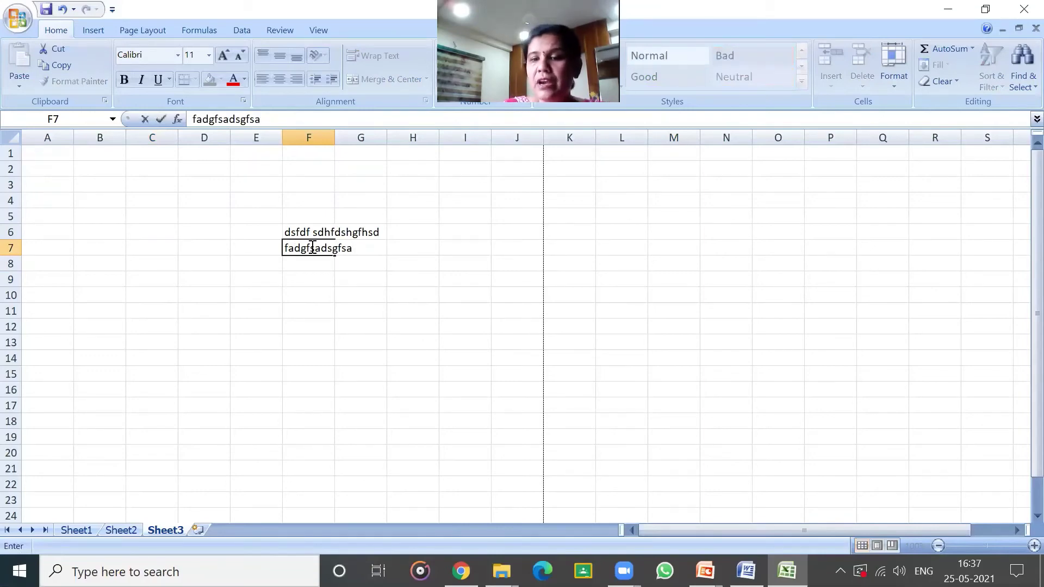
key("Return")
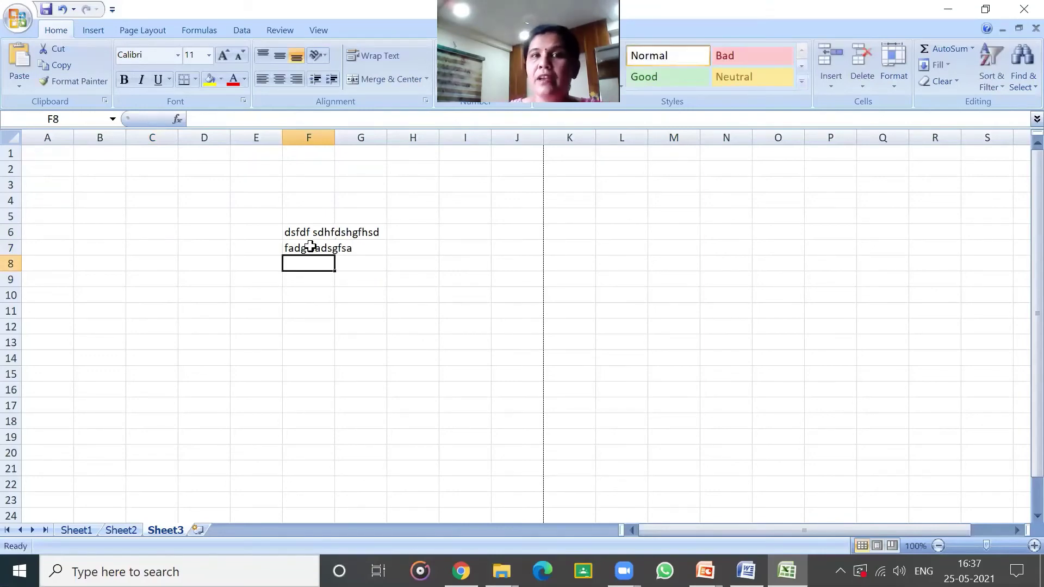
Edit the existing text of F7, inserting "dsfdfsdfsd" after the leading "fad".
left_click(319, 244)
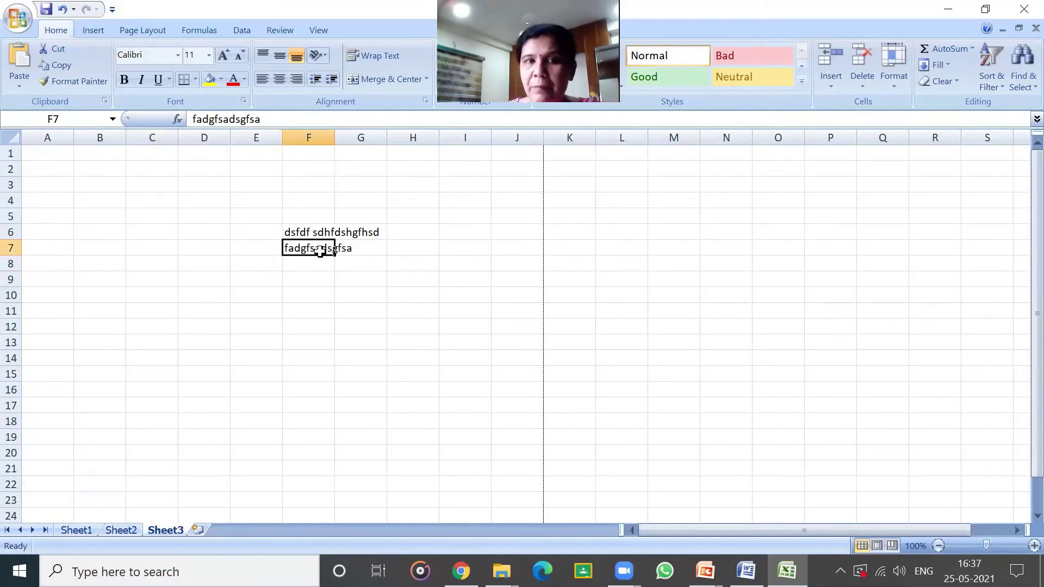
left_click(209, 119)
type("dsfdf")
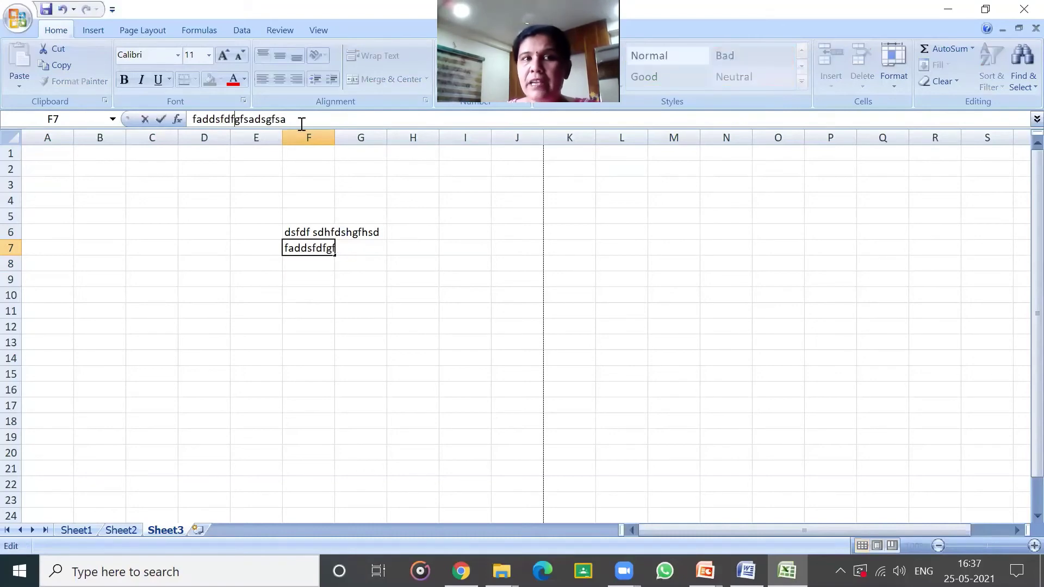
type("sdfsd")
left_click(313, 291)
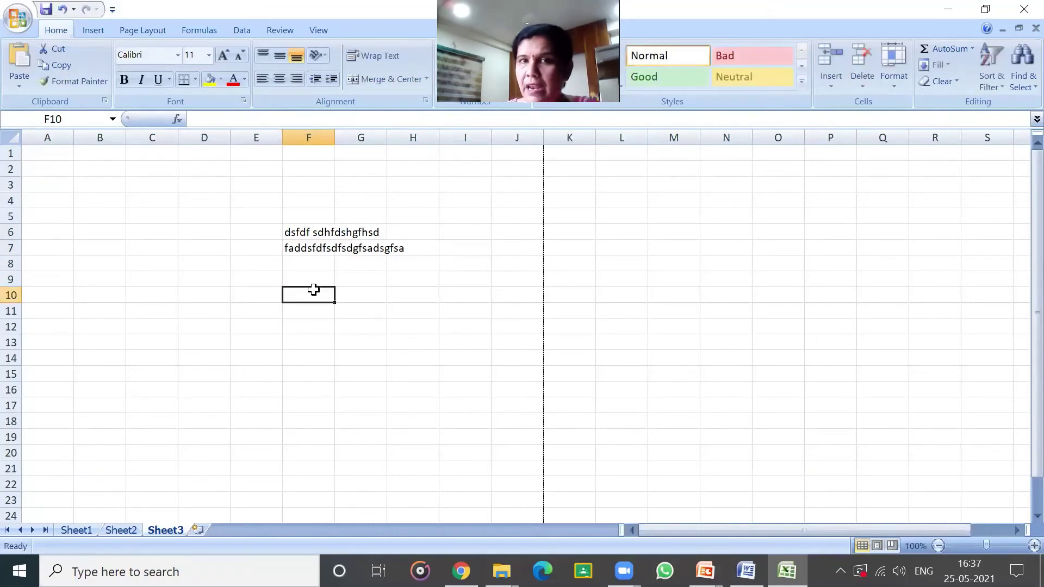
Edit the F7 text in place, inserting "ewrwerwewerewr" and "dasadsadasda" after the leading "fadd".
left_click(312, 248)
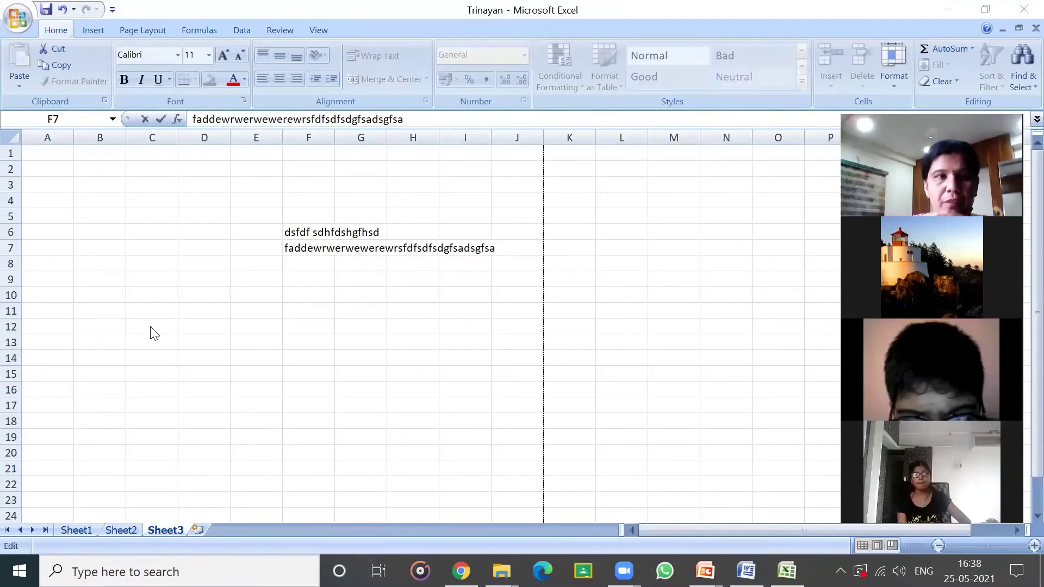
key("alt+Tab")
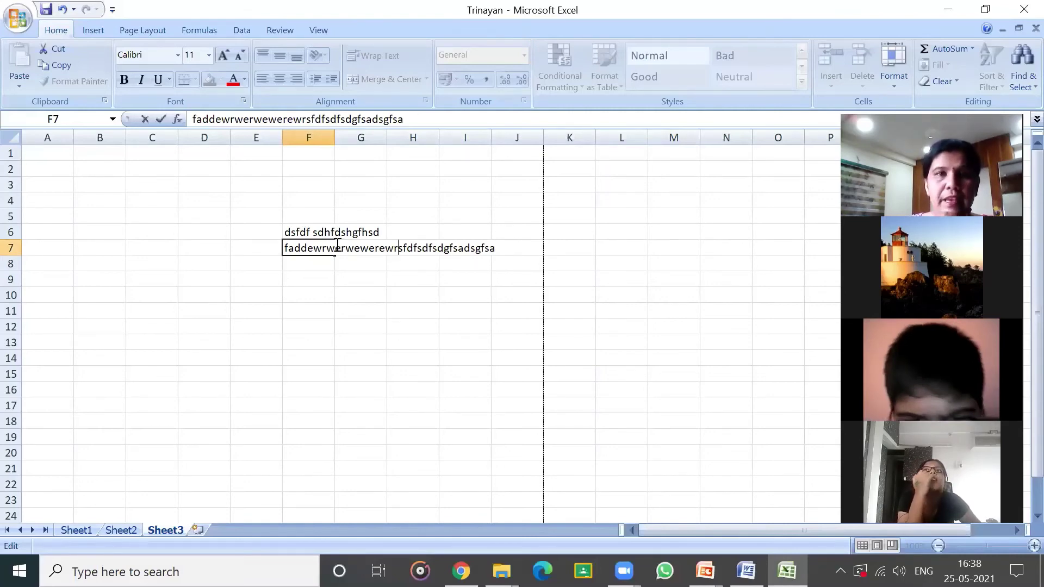
type("dasadsadasda")
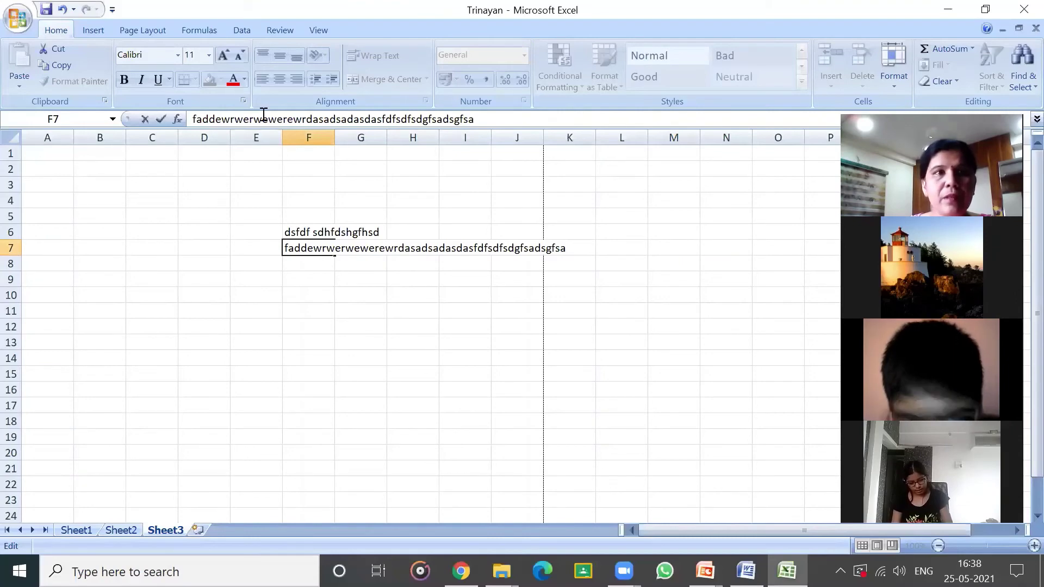
left_click(372, 324)
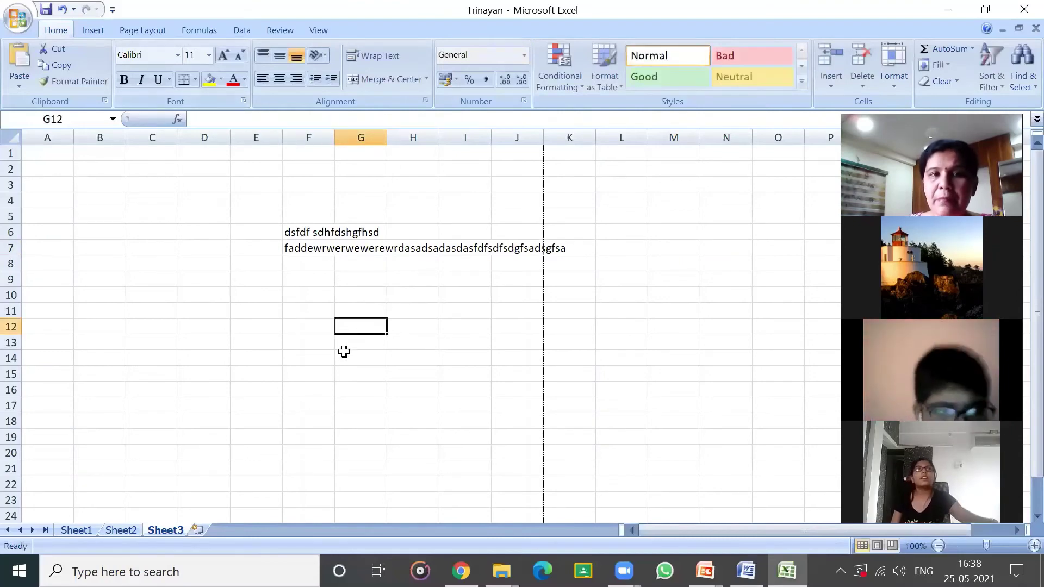
Clear the sample text from cells F7 and F6.
left_click(317, 248)
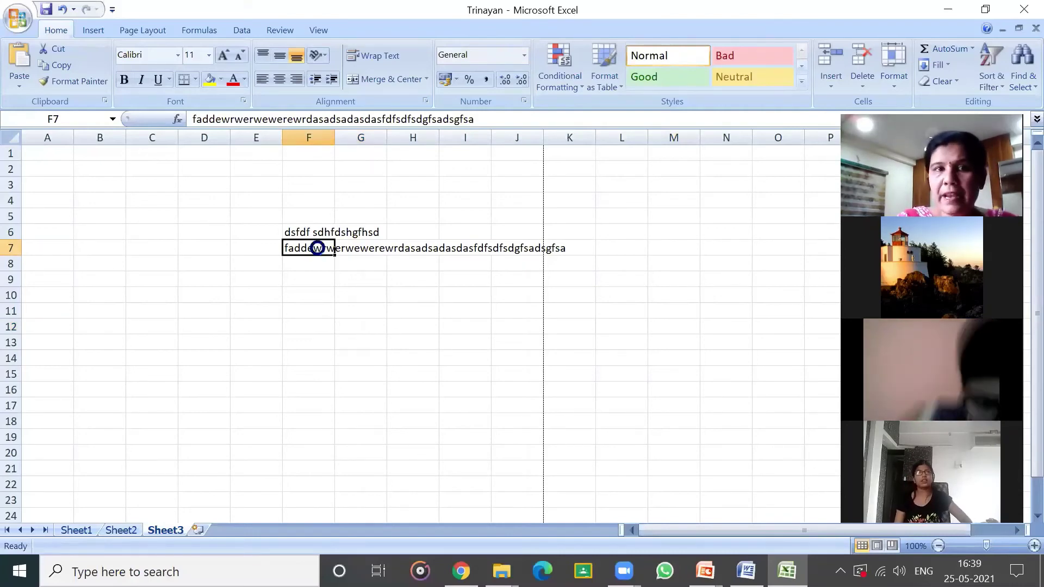
key("Delete")
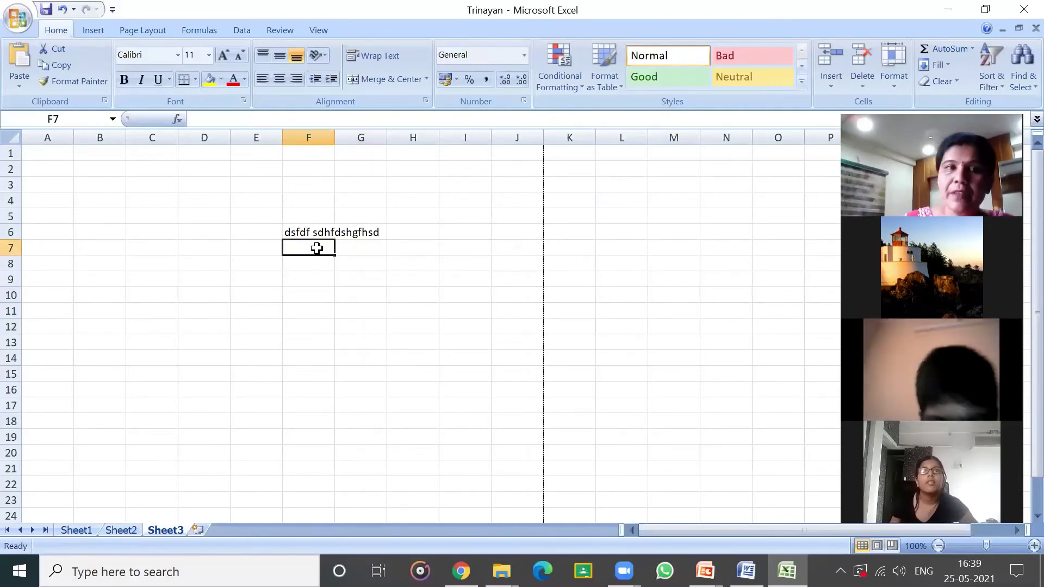
left_click(318, 230)
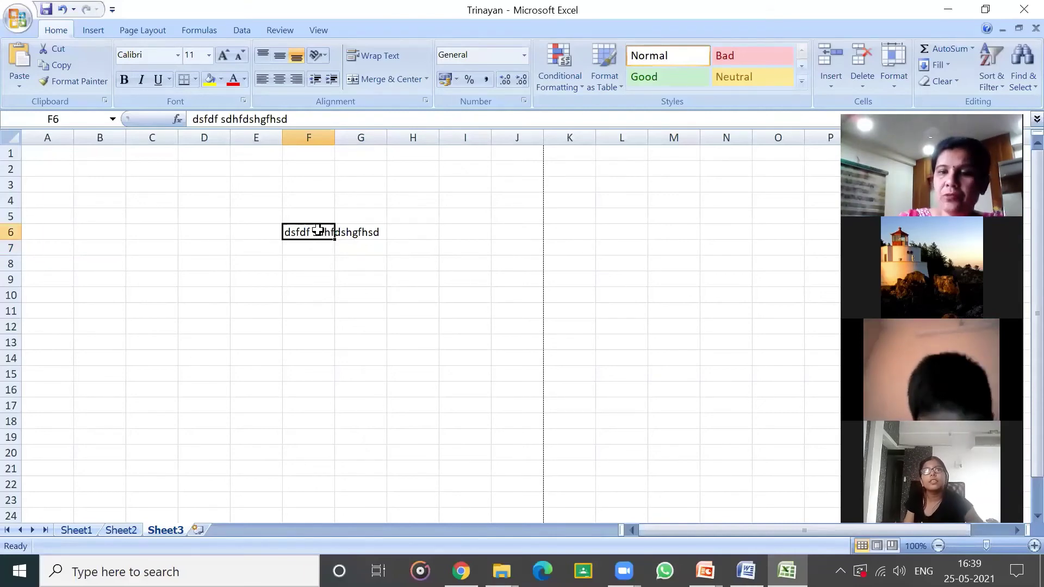
key("BackSpace")
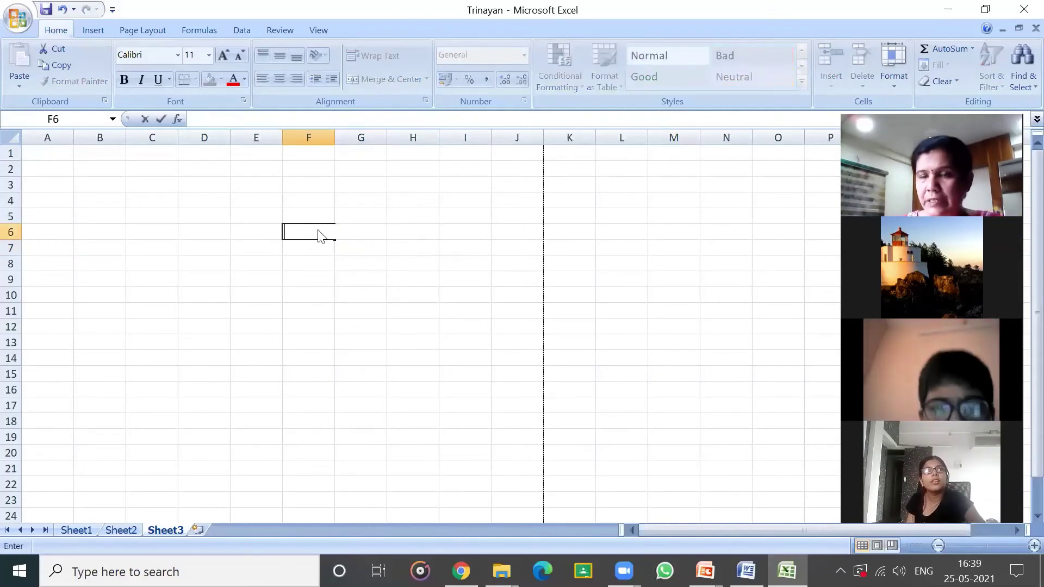
left_click(350, 325)
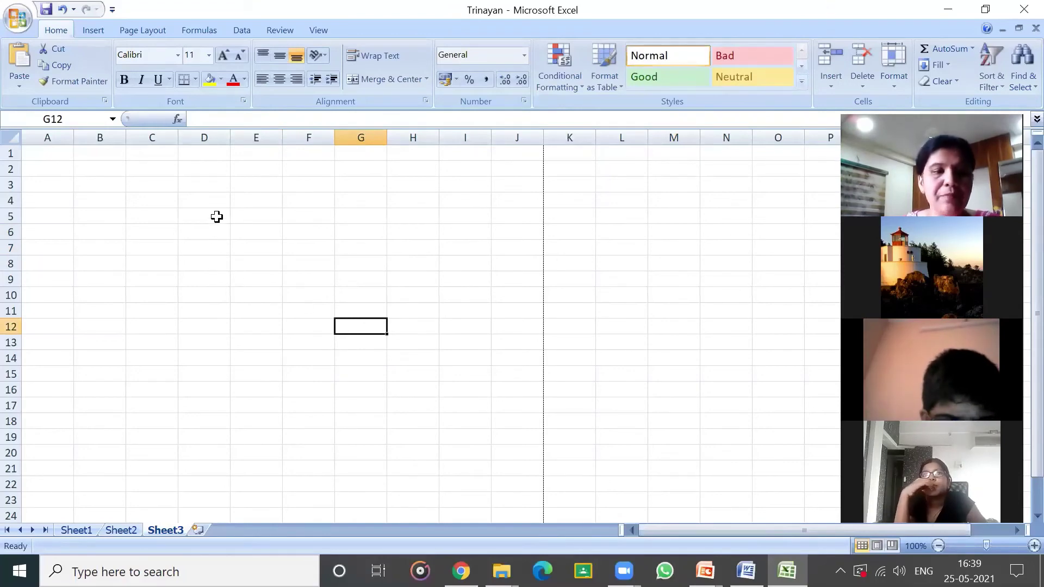
Move the active cell along row 4 from D4 to R4, one column at a time.
left_click(212, 198)
key("Right")
key("Right")
key("Right")
key("Right")
key("Right")
key("Right")
key("Right")
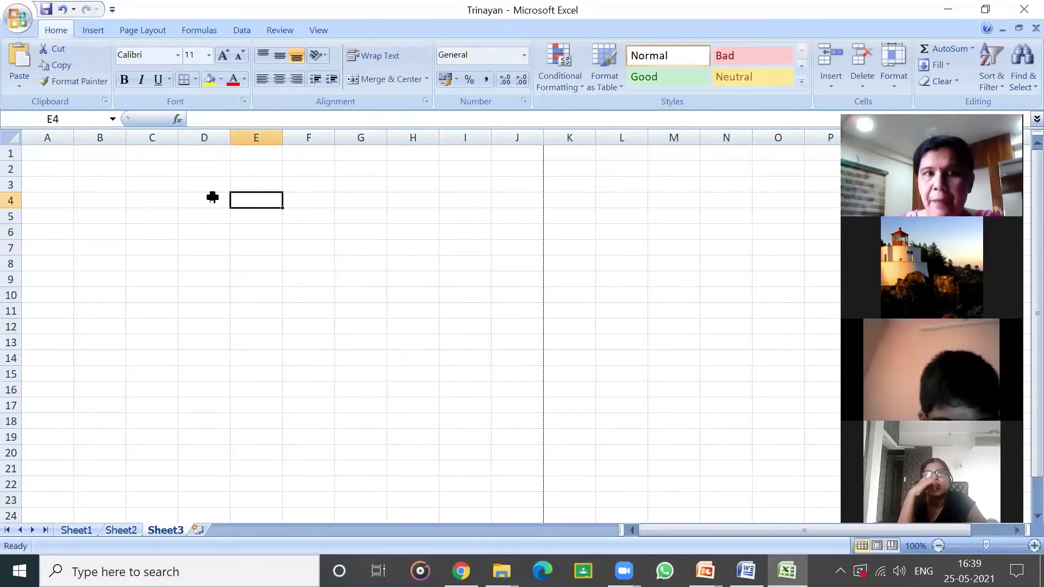
key("Right")
key("Right")
key("Right")
key("Right")
key("Right")
key("Right")
key("Right")
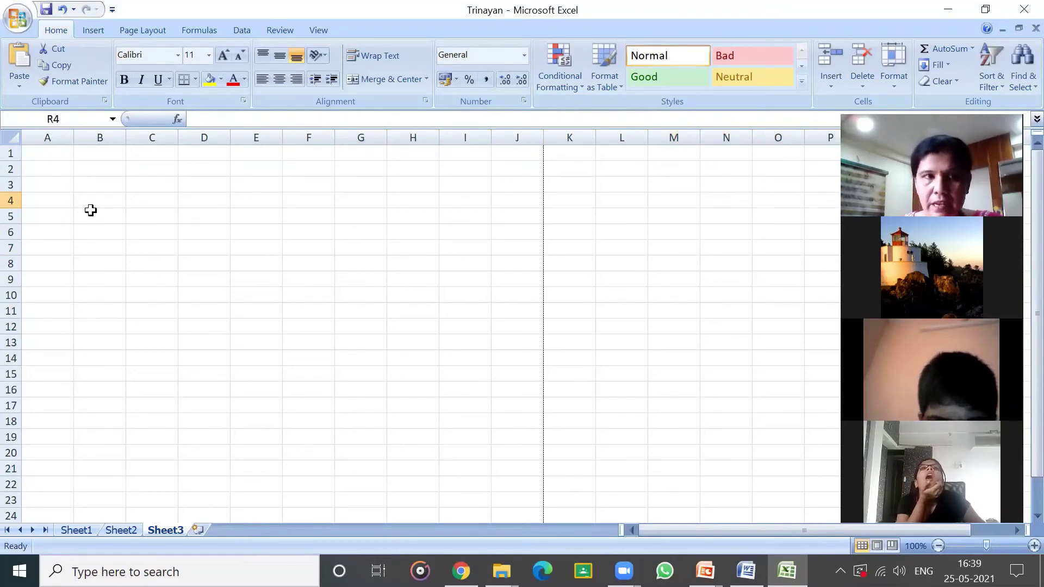
Move the active cell down column A from A4 and back up to A2, one row at a time.
left_click(64, 203)
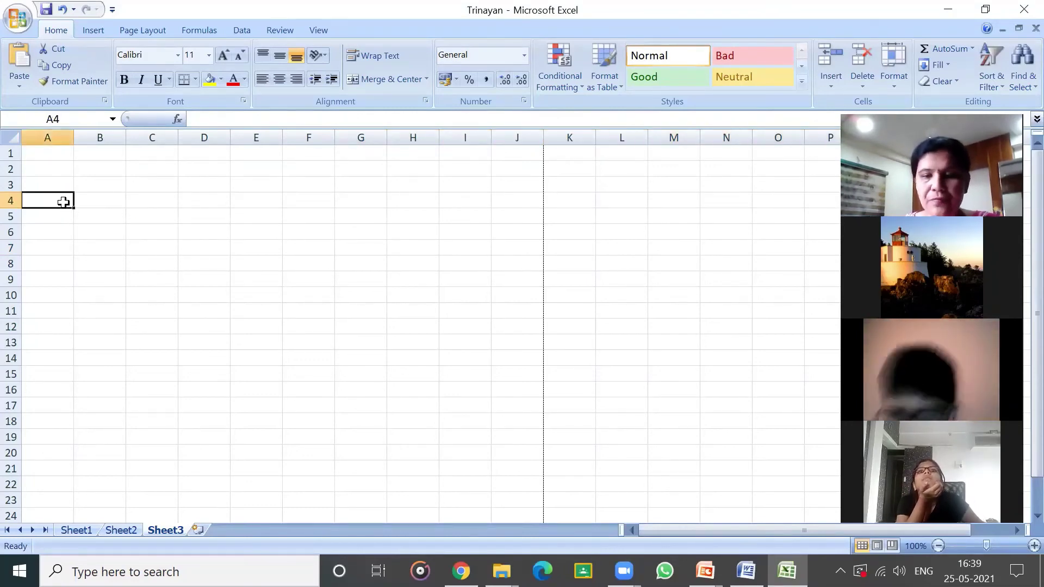
key("Down")
key("Down")
key("Down")
key("Down")
key("Down")
key("Down")
key("Down")
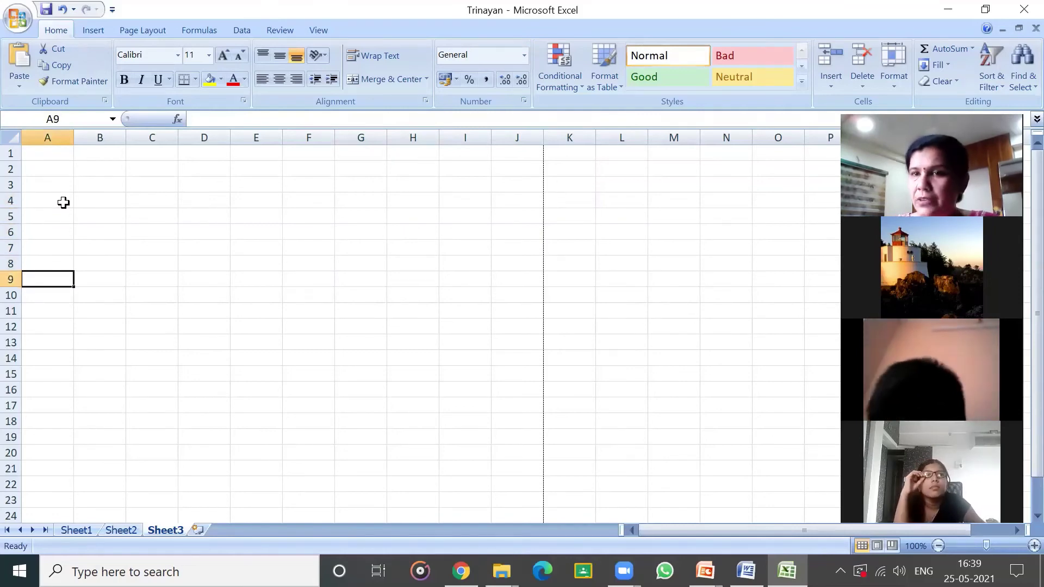
key("Down")
key("Down")
key("Down")
key("Up")
key("Up")
key("Up")
key("Up")
key("Up")
key("Up")
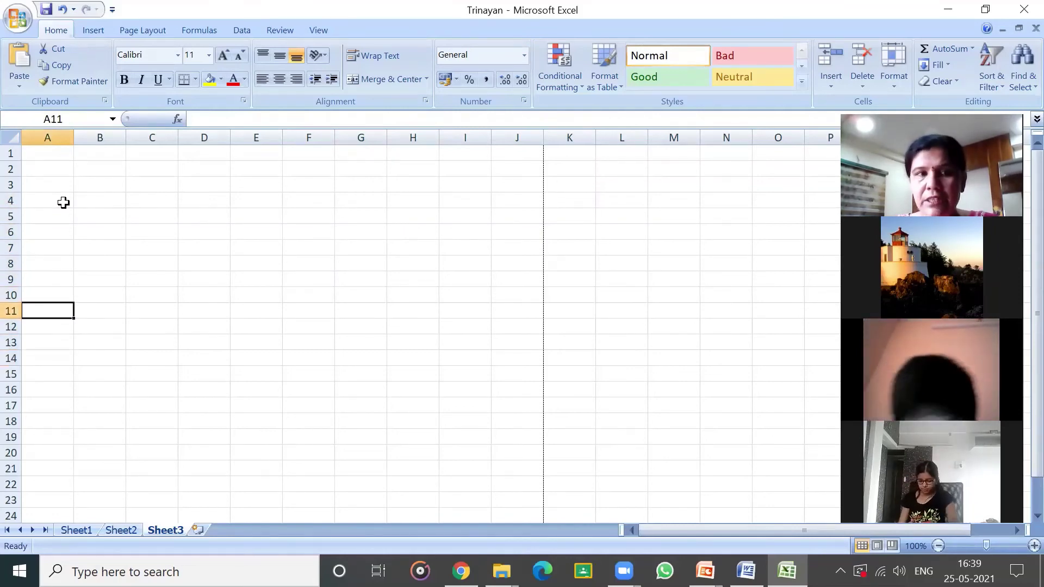
key("Up")
key("Up")
key("Up")
key("Up")
key("Up")
key("Up")
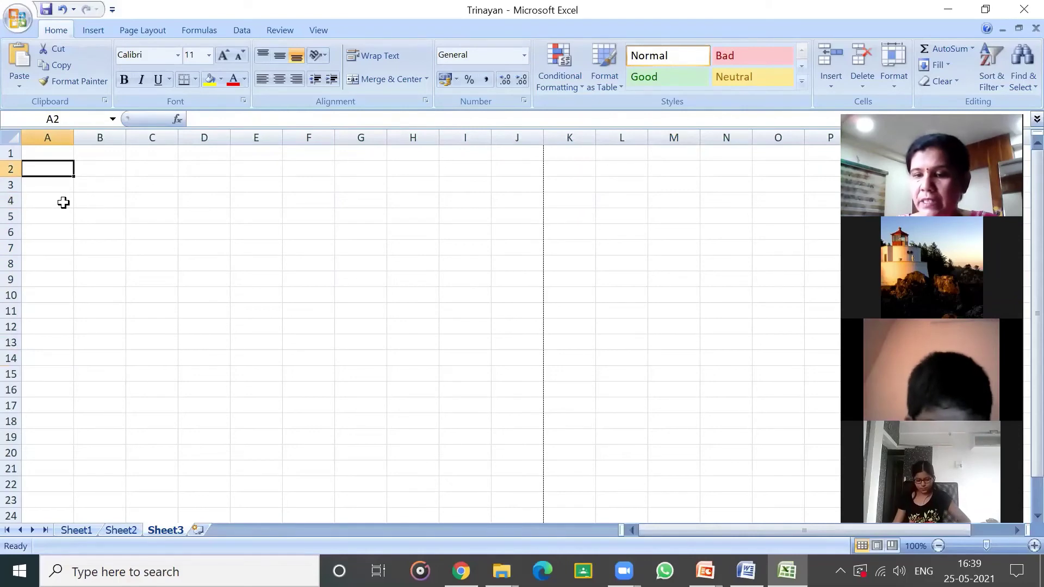
Move the active cell down two screens to A50, back one screen to A26, and return to A1.
key("Page_Down")
key("Page_Down")
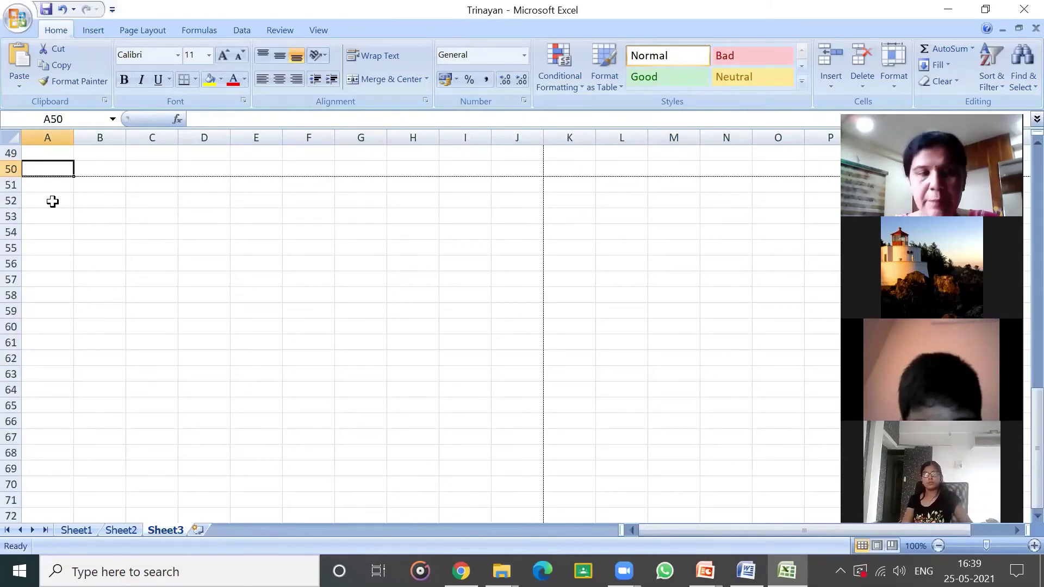
key("Page_Up")
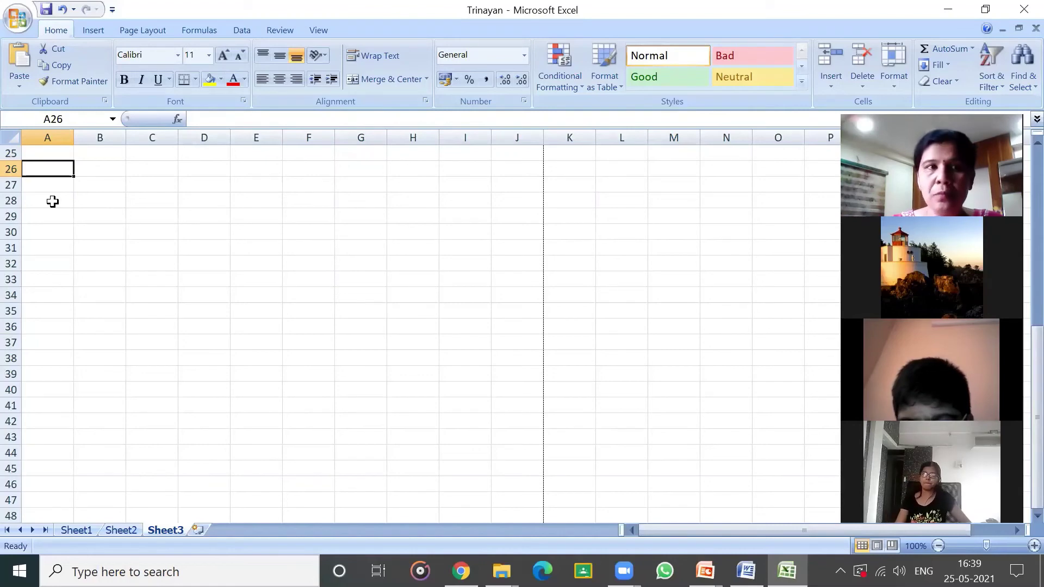
key("ctrl+Home")
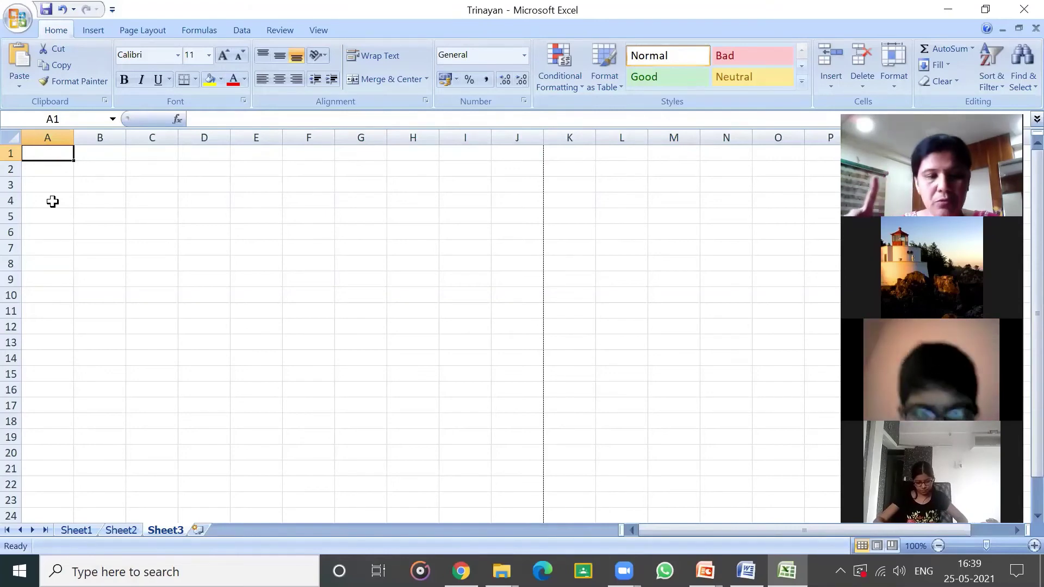
Move the active cell from A1 across to column F and down to F7, one cell at a time.
key("Right")
key("Right")
key("Right")
key("Right")
key("Right")
key("Down")
key("Down")
key("Down")
key("Down")
key("Down")
key("Down")
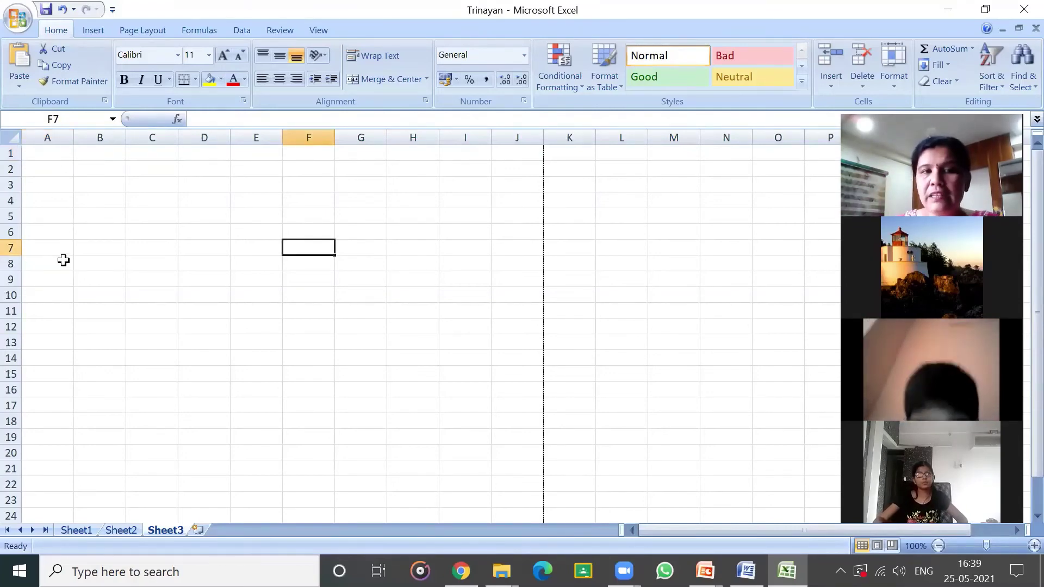
Jump from F7 to the sheet's last row and on to its last column, reaching cell XFD1048576.
scroll(198, 321, "down", 10)
scroll(196, 338, "down", 20)
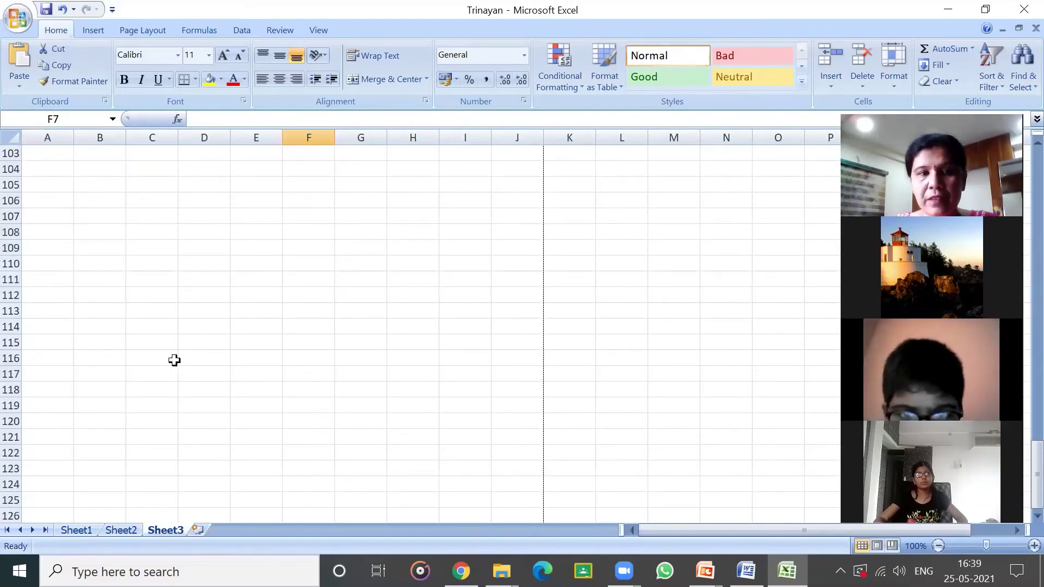
key("ctrl+Down")
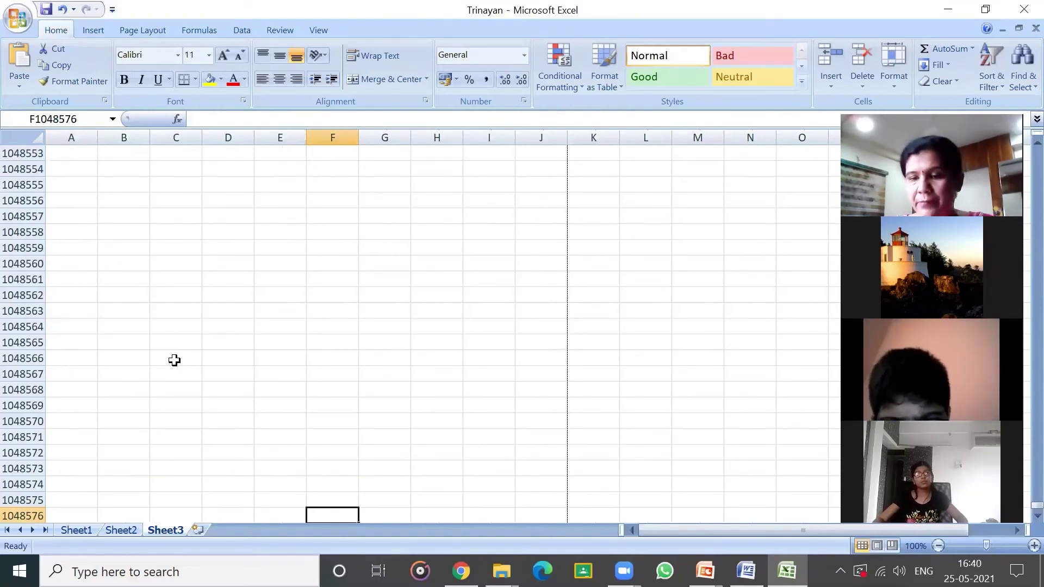
key("ctrl+Right")
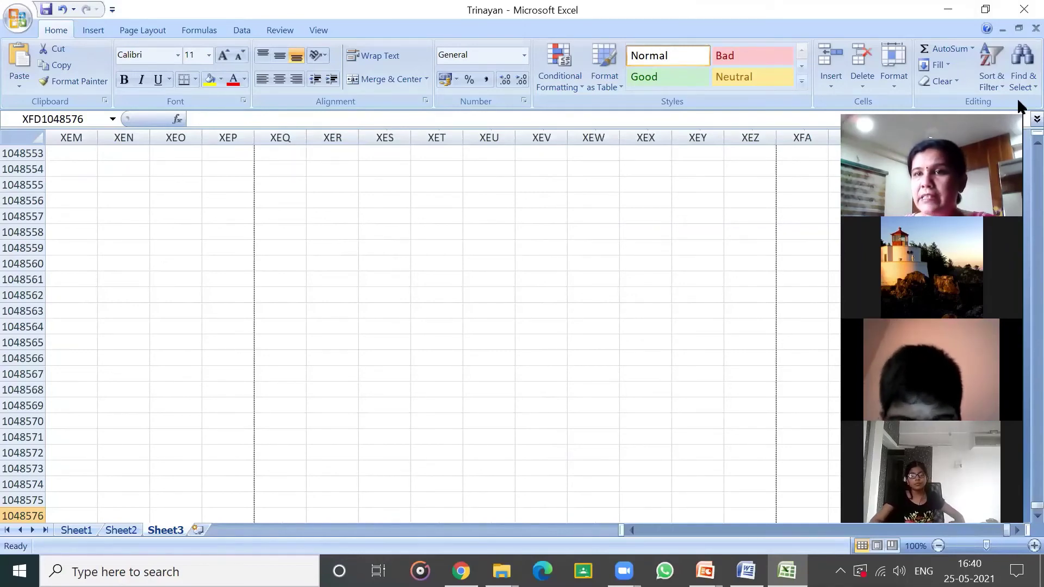
left_click_drag(1017, 96, 938, 126)
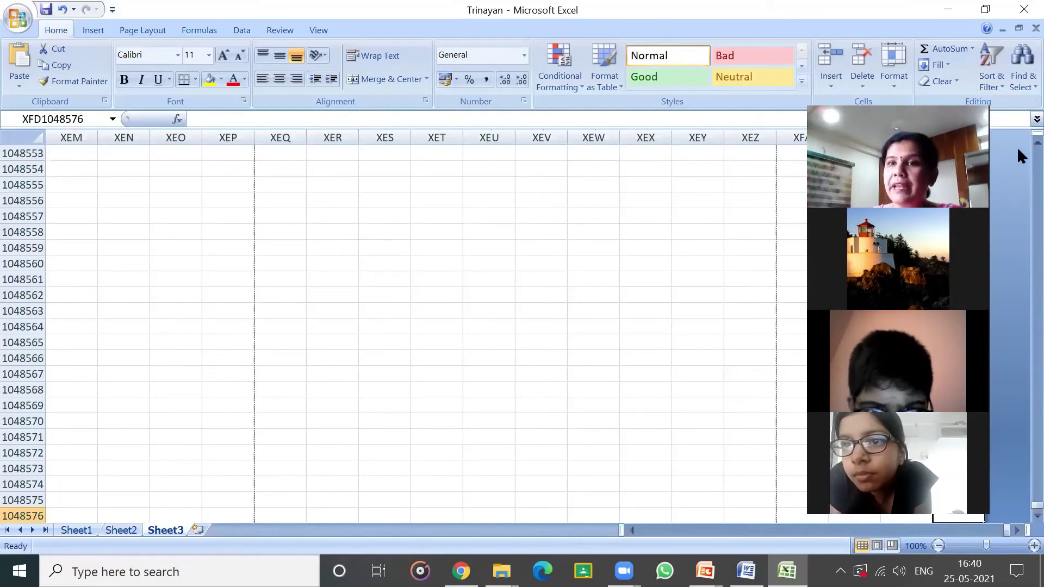
Return to cell A1 from the sheet's last cell and save the workbook.
left_click_drag(931, 109, 800, 127)
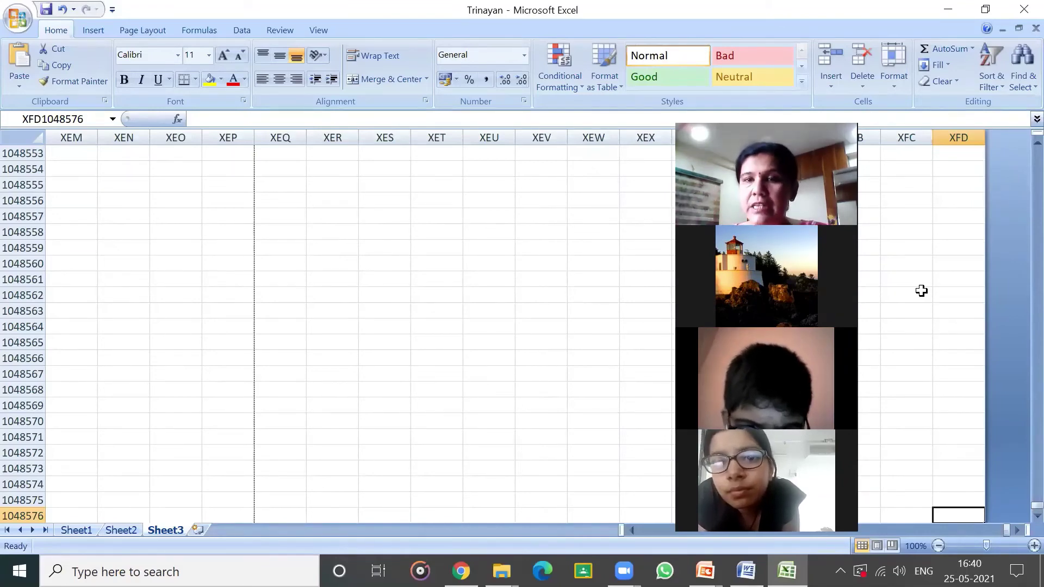
key("ctrl+Home")
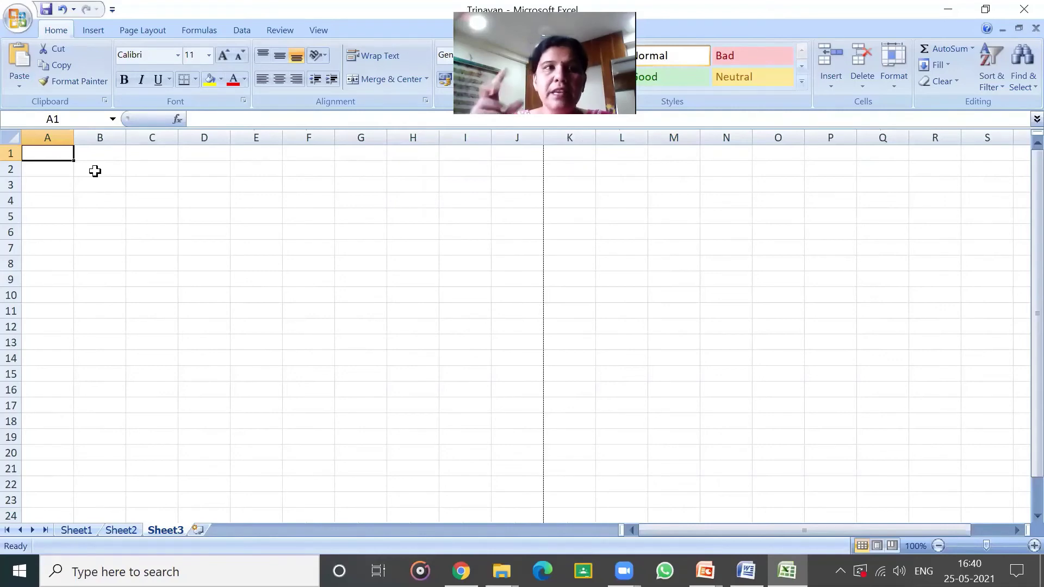
left_click(10, 24)
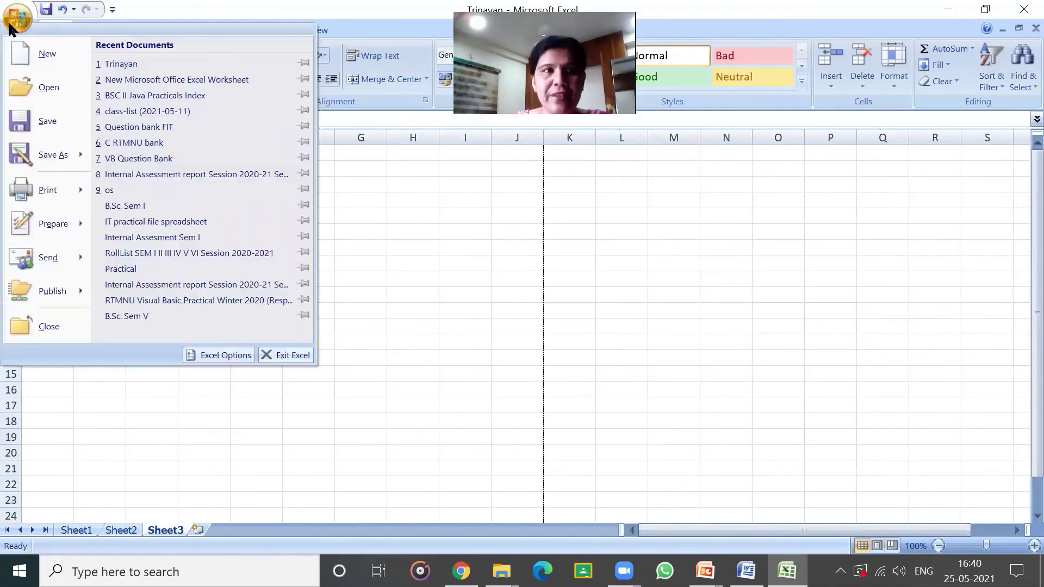
mouse_move(46, 159)
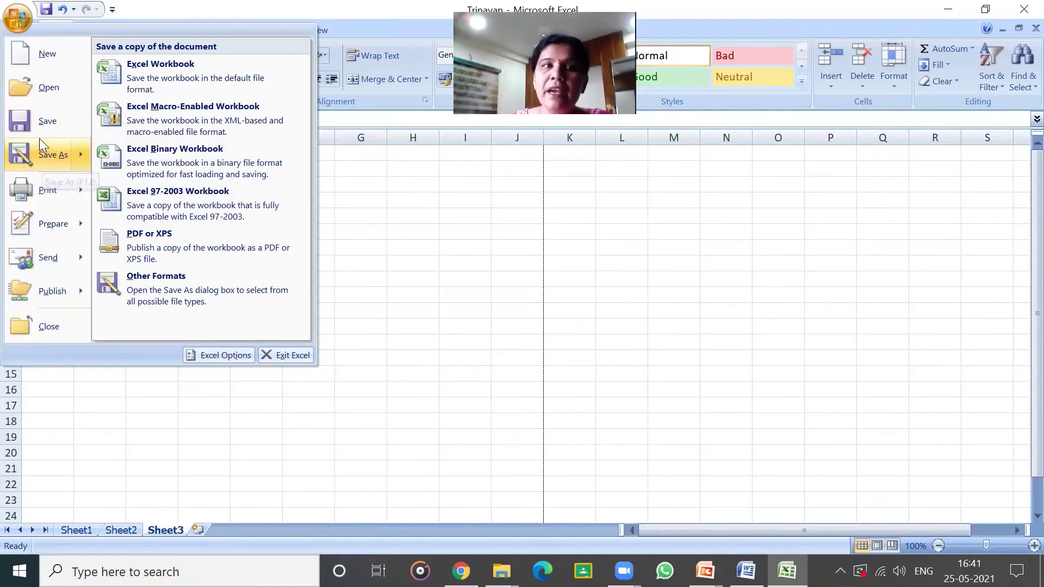
left_click(45, 122)
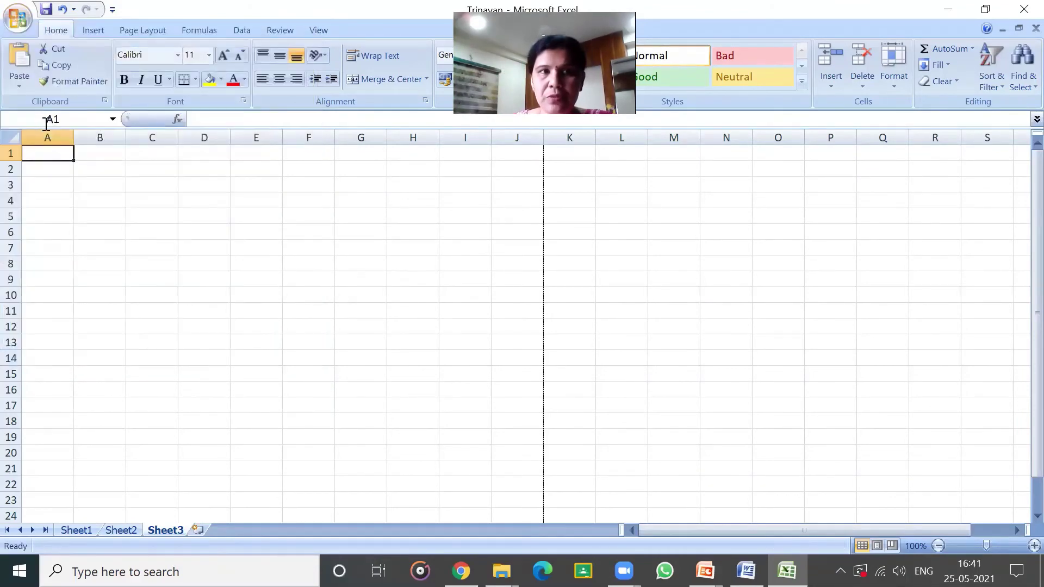
Save a copy of the workbook in the Desktop folder "a" as an Excel Workbook, keeping its file name.
left_click(18, 21)
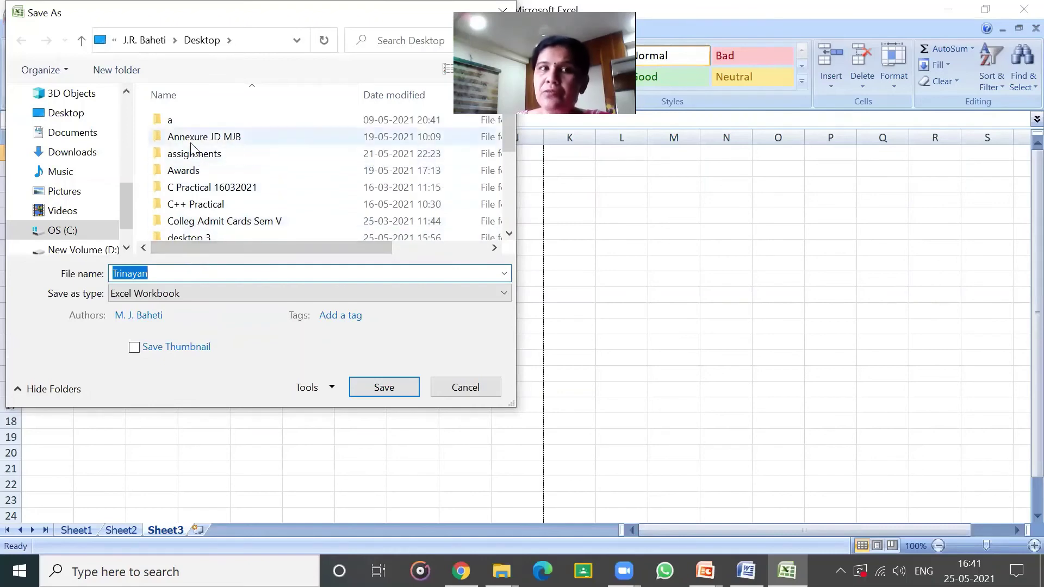
left_click(177, 121)
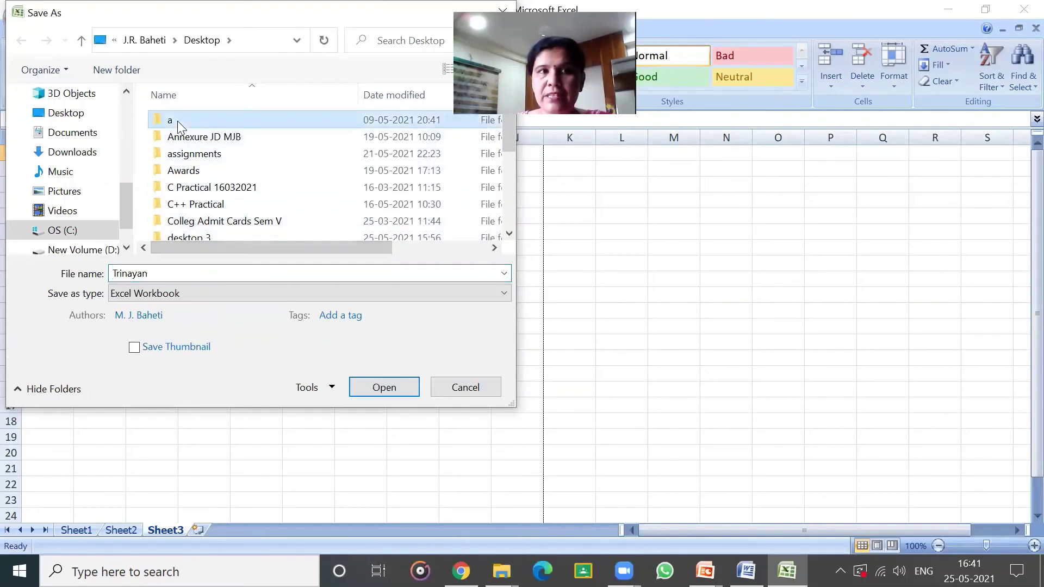
double_click(181, 119)
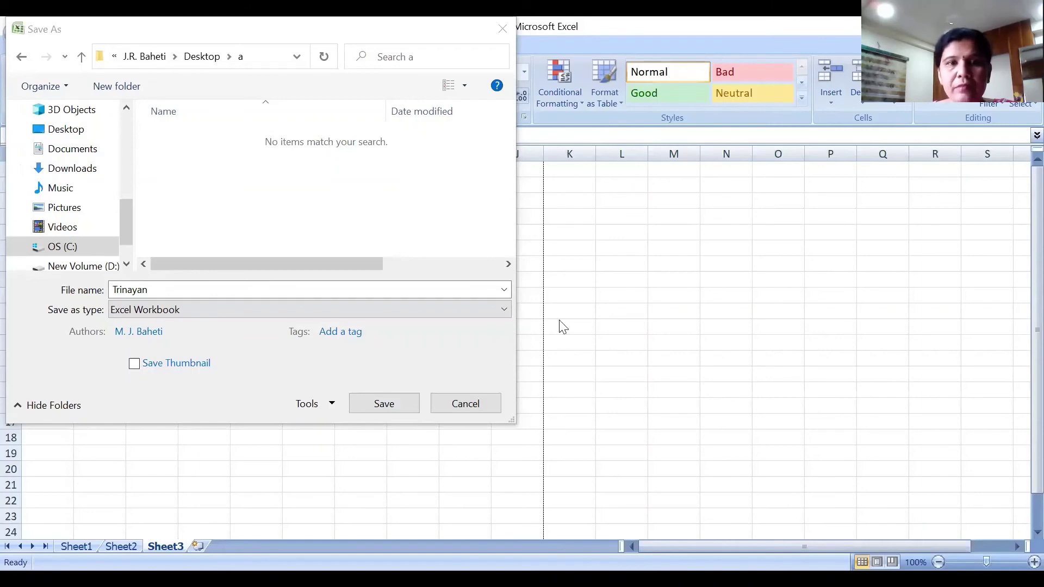
left_click(379, 406)
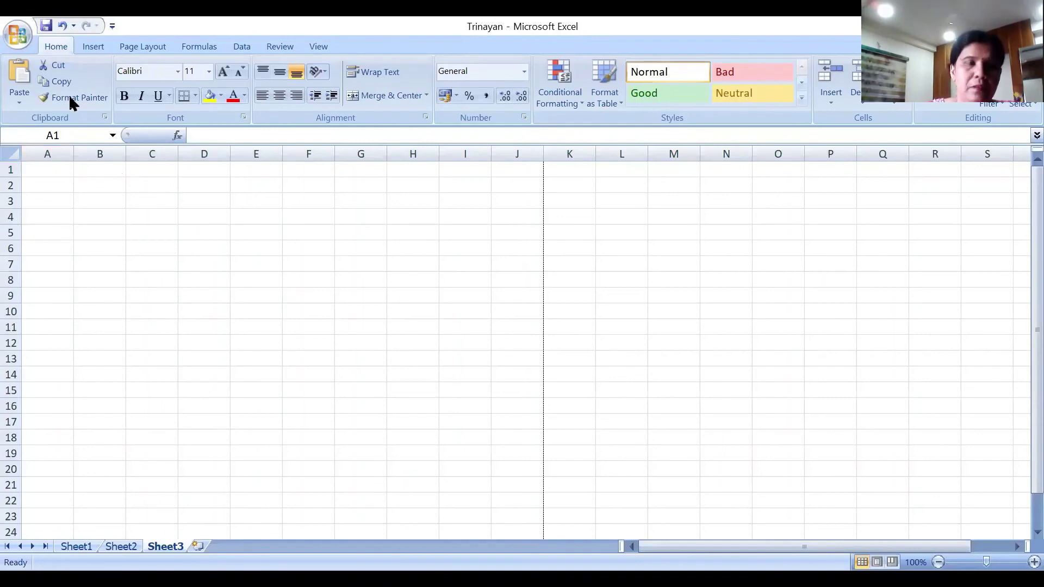
Open the recent workbook Practical and select cell B12.
left_click(14, 43)
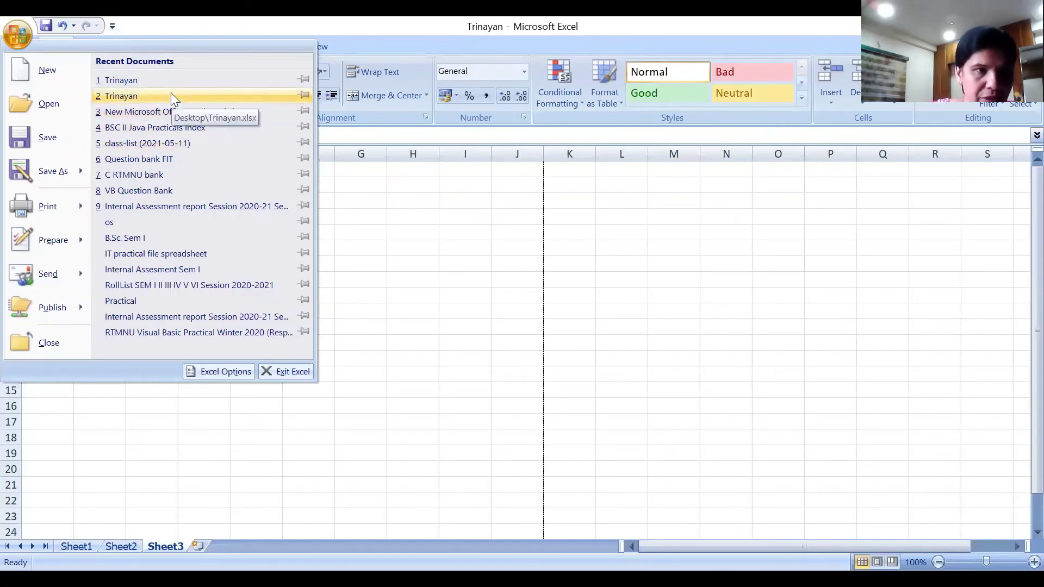
left_click(199, 299)
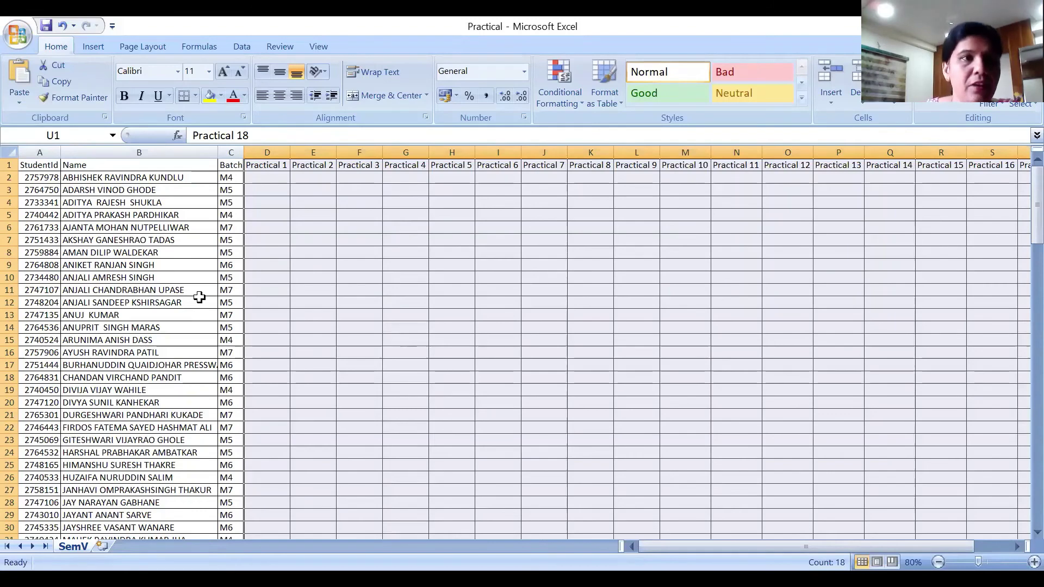
left_click(199, 296)
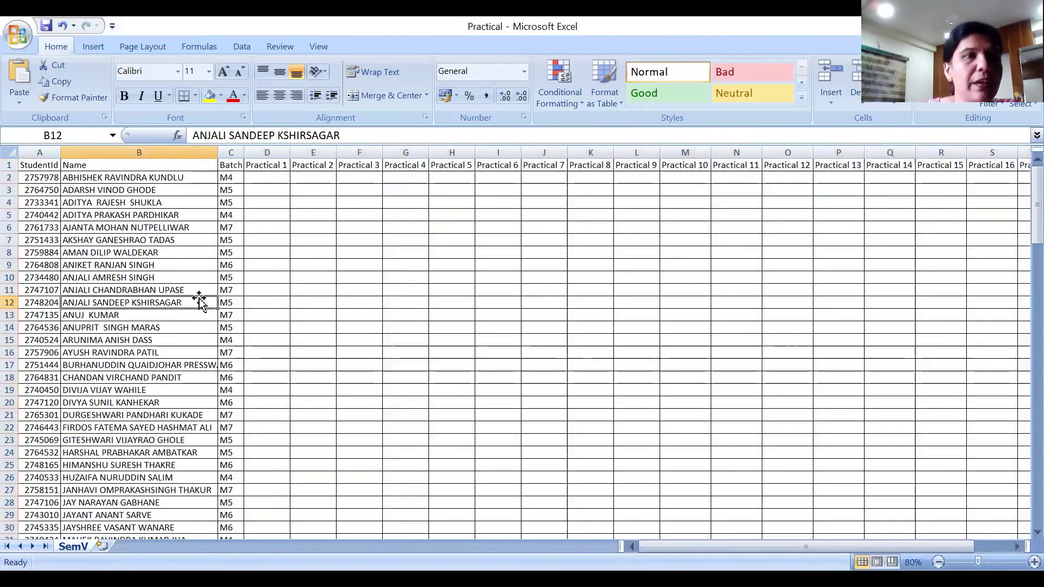
left_click(15, 36)
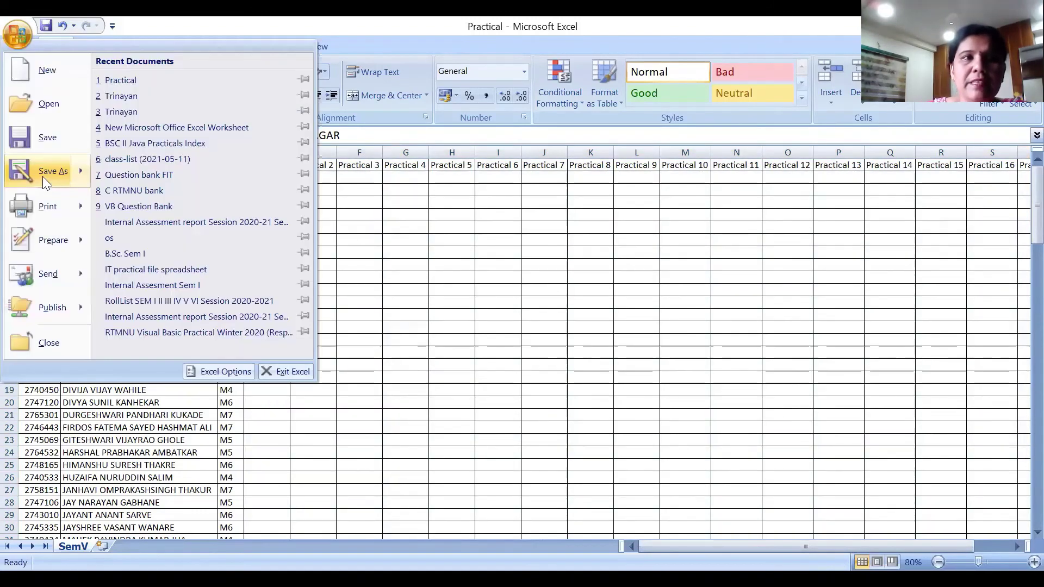
mouse_move(43, 172)
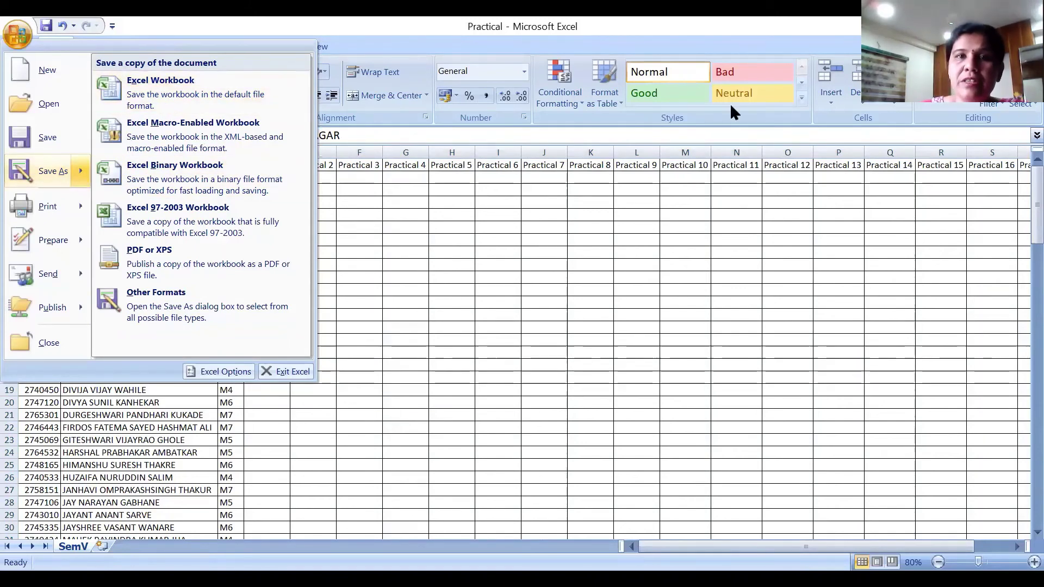
left_click(833, 351)
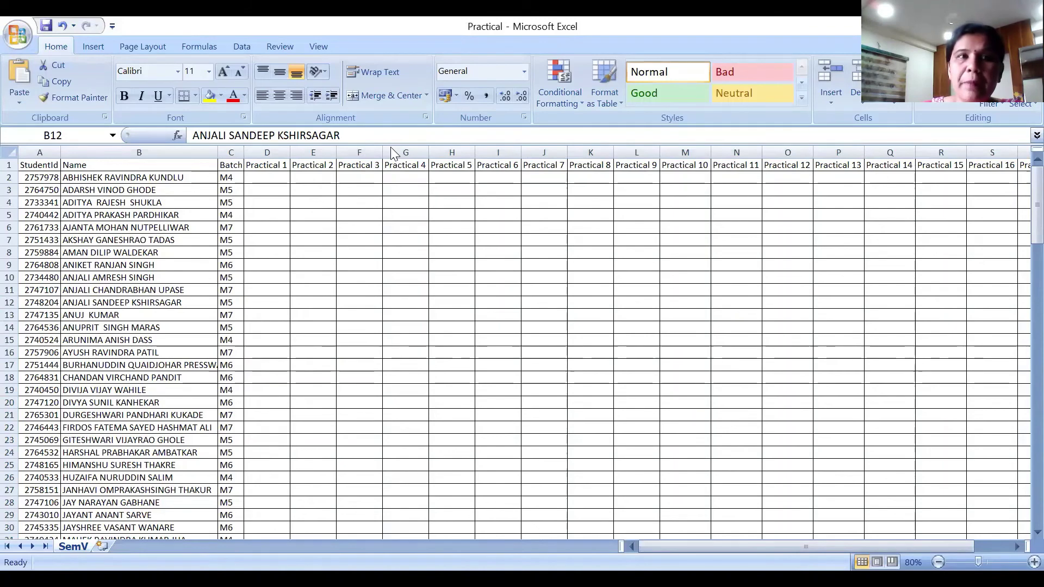
Save the Practical workbook to the Desktop in the Excel 97-2003 Workbook format.
left_click(14, 35)
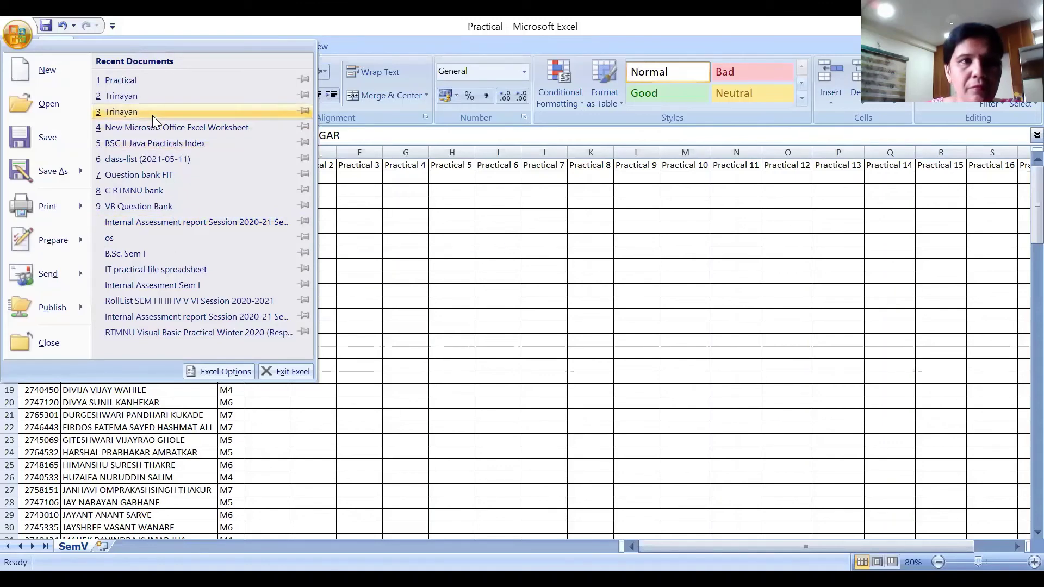
left_click(51, 175)
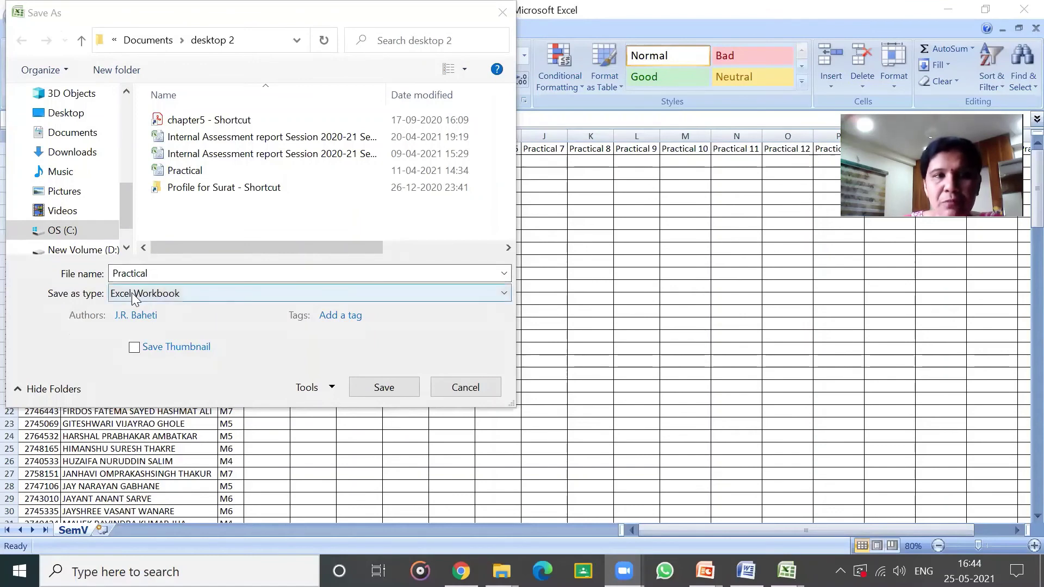
left_click(197, 298)
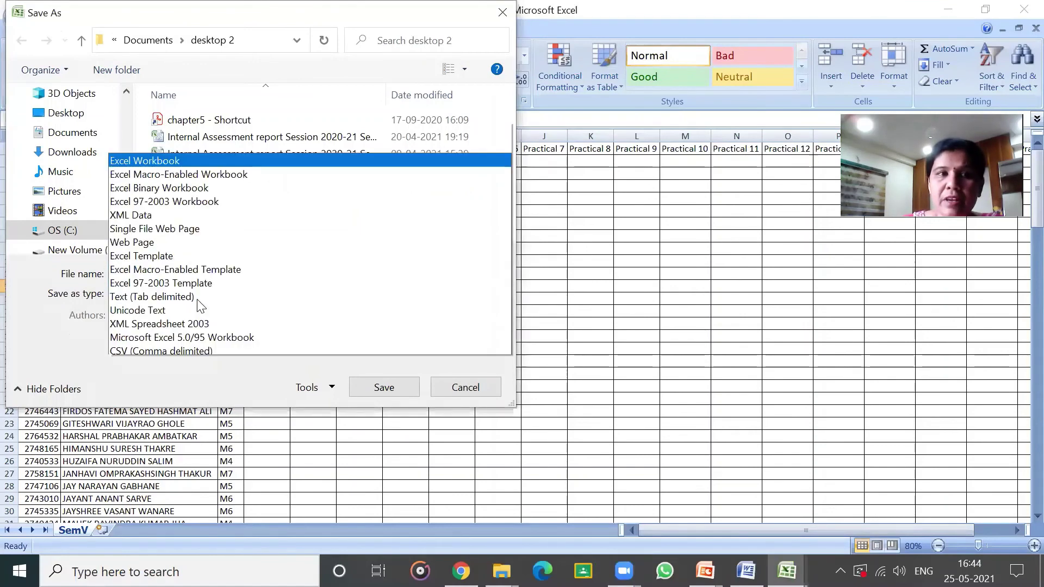
left_click(211, 46)
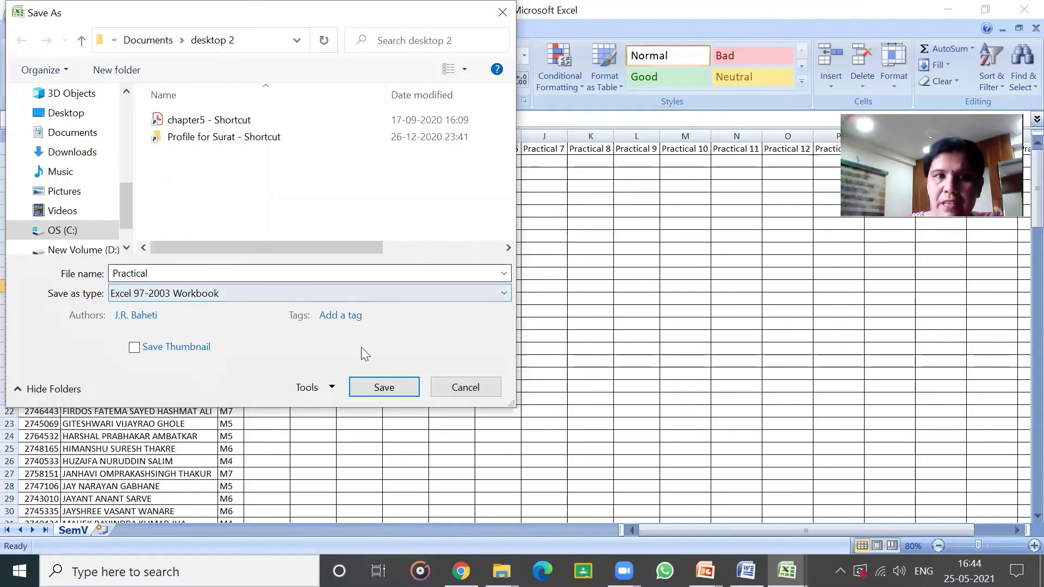
left_click(370, 387)
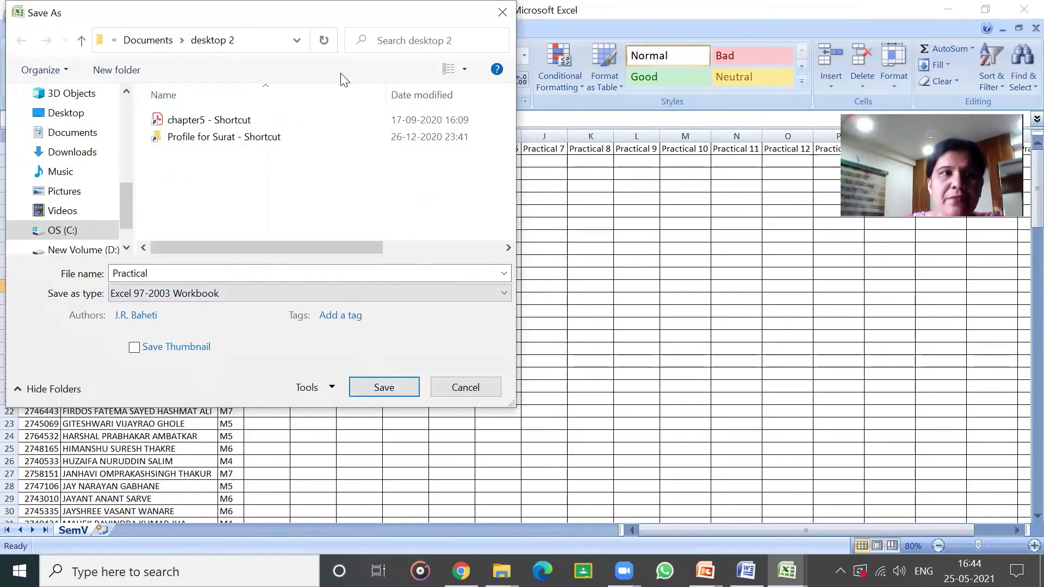
left_click(66, 113)
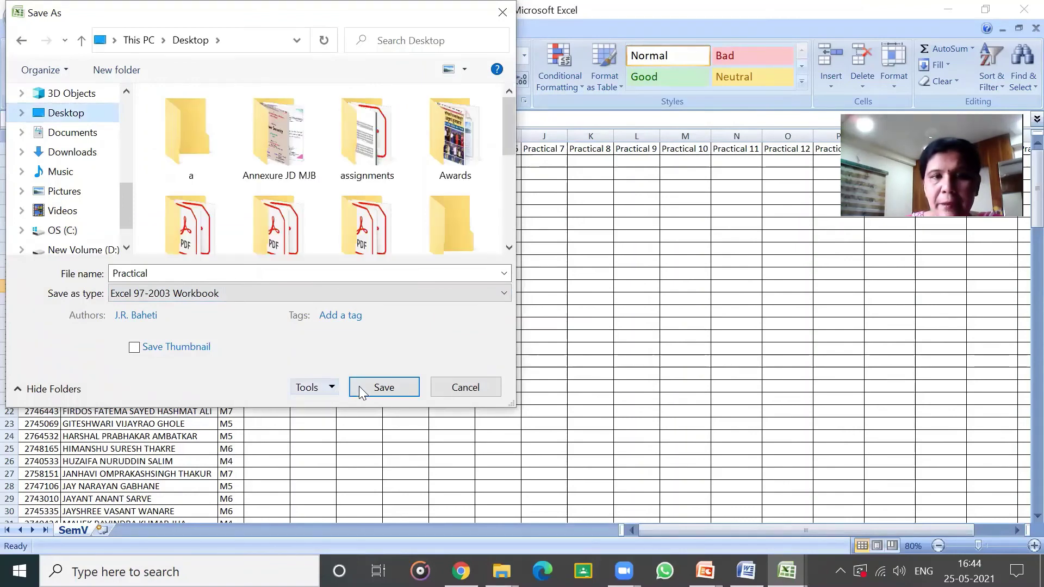
left_click(384, 387)
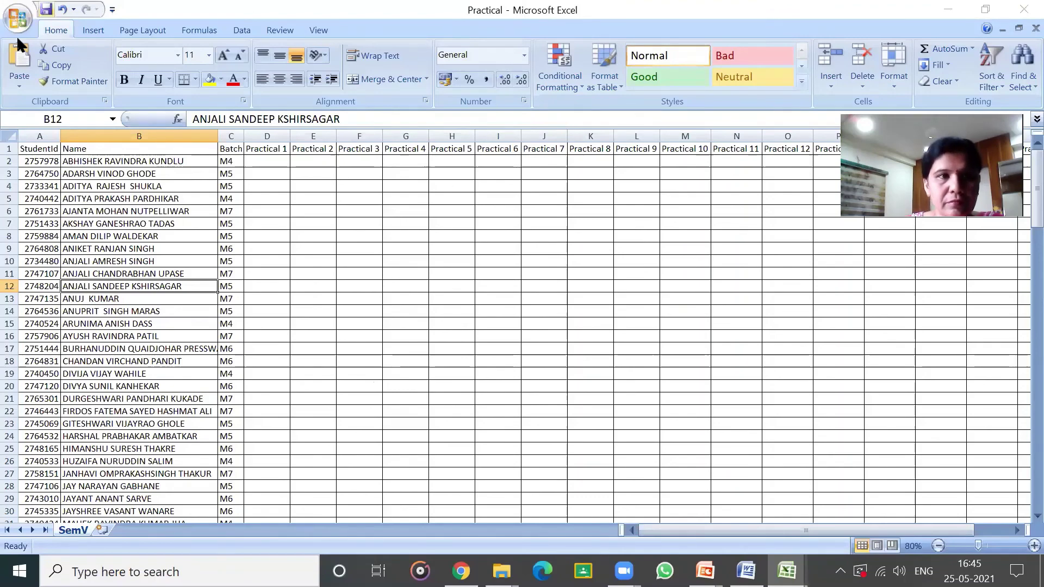
Examine the file types, Tools options and folder browsing view of the Save As dialog without saving.
key("alt+f")
mouse_move(43, 185)
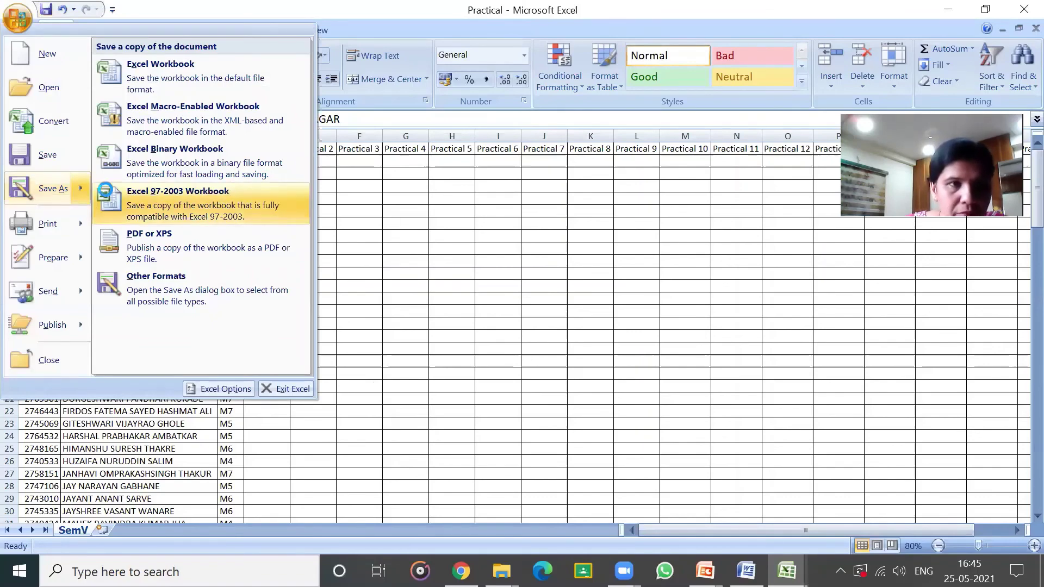
left_click(107, 196)
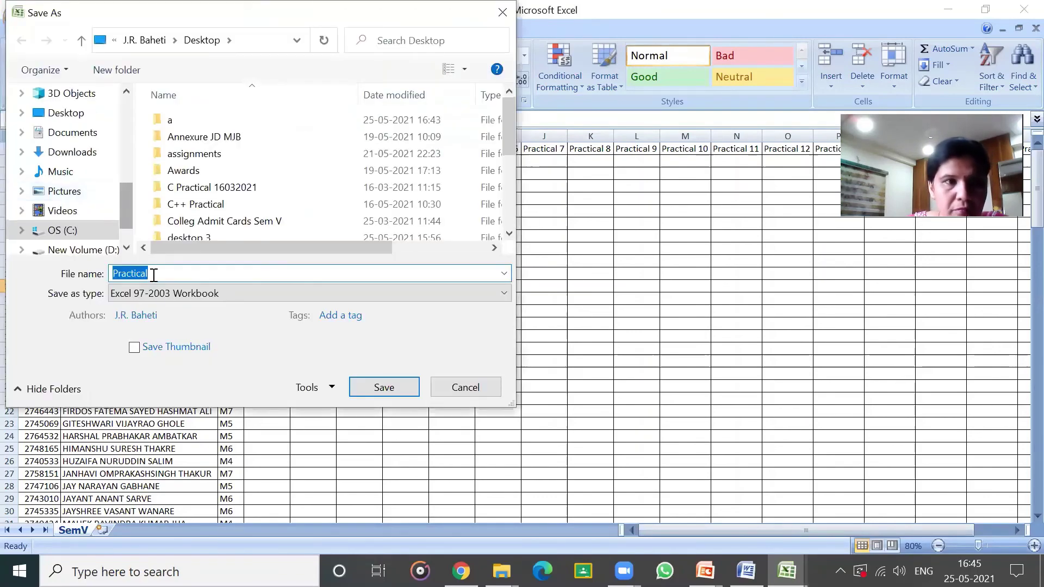
left_click(261, 294)
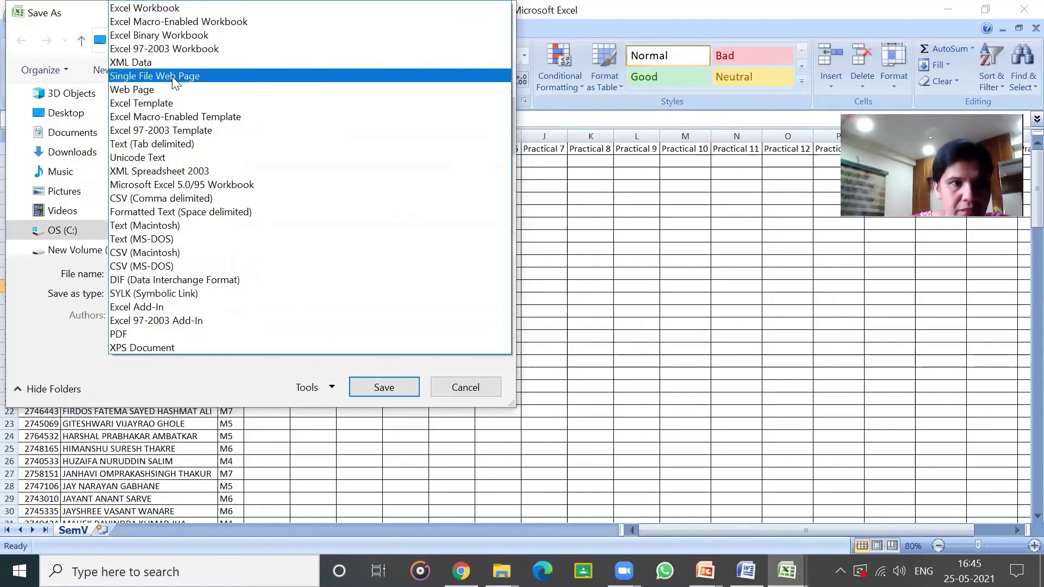
left_click(478, 387)
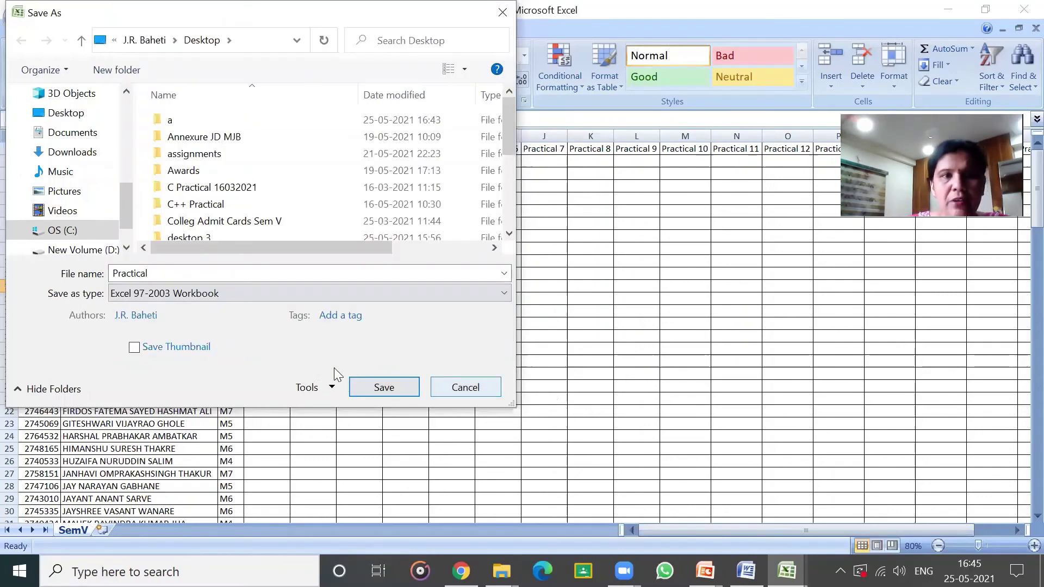
left_click(333, 387)
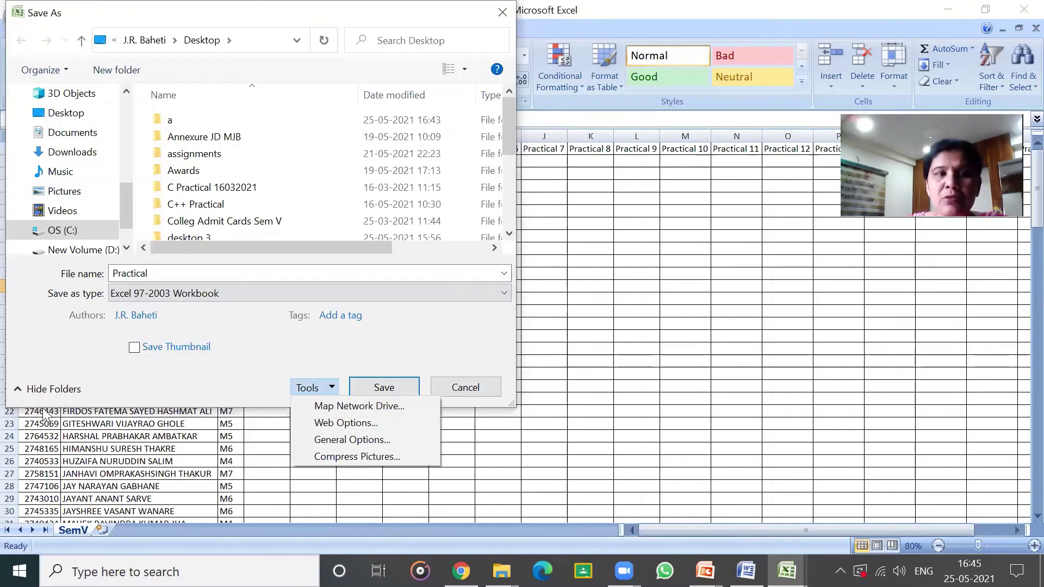
left_click(54, 390)
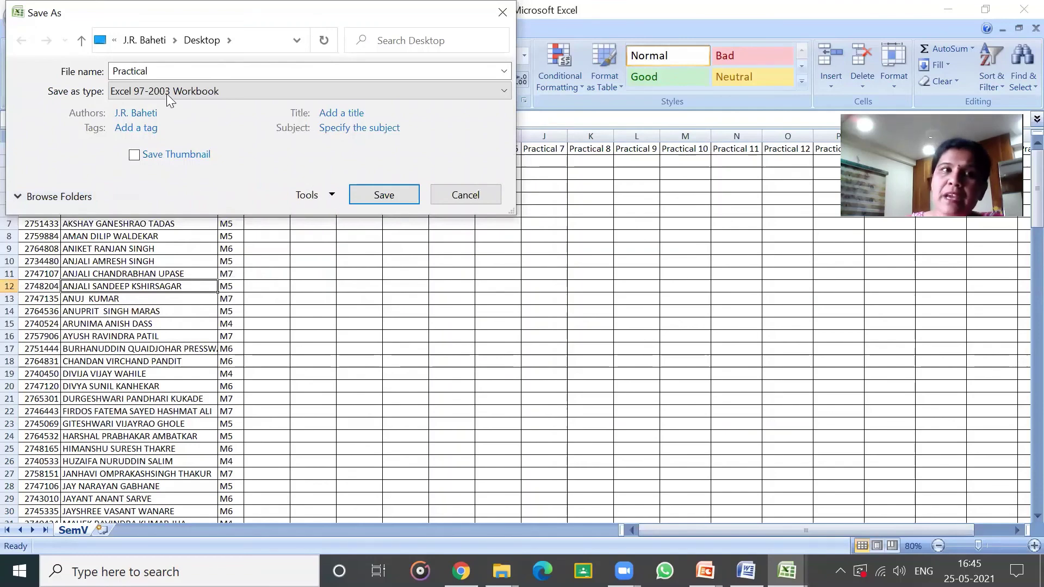
left_click(45, 198)
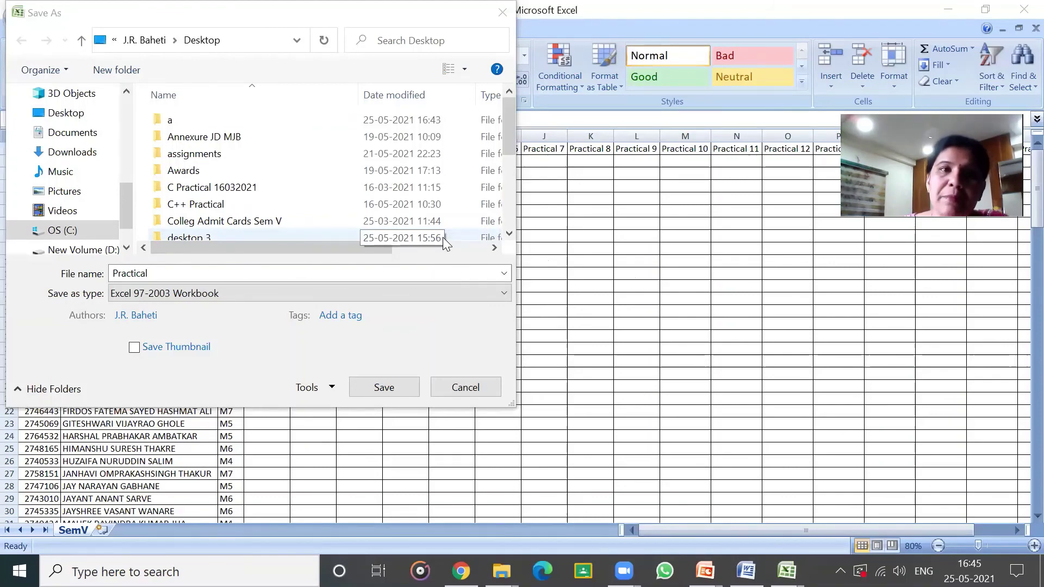
left_click(457, 386)
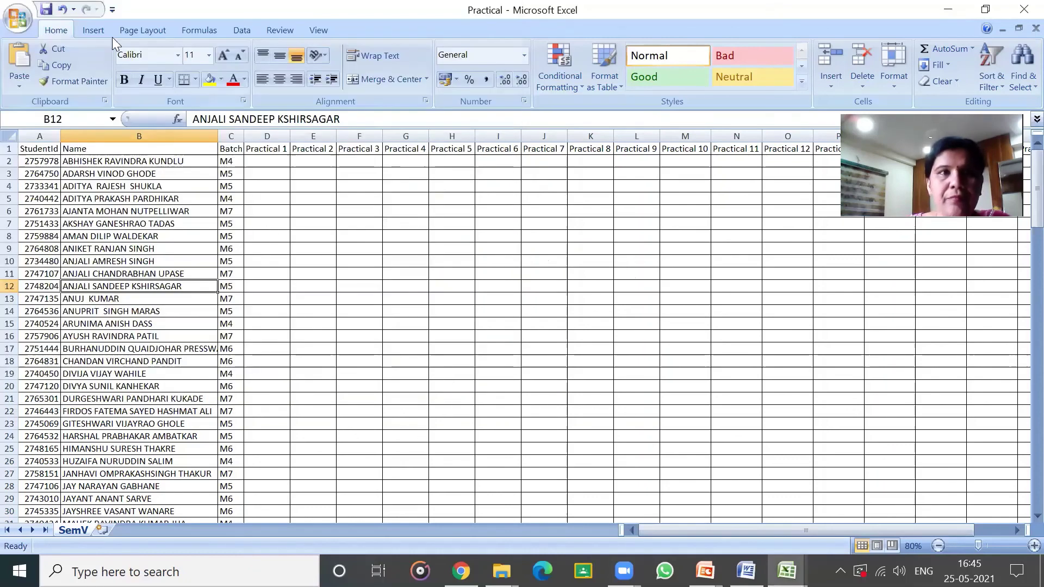
left_click(12, 12)
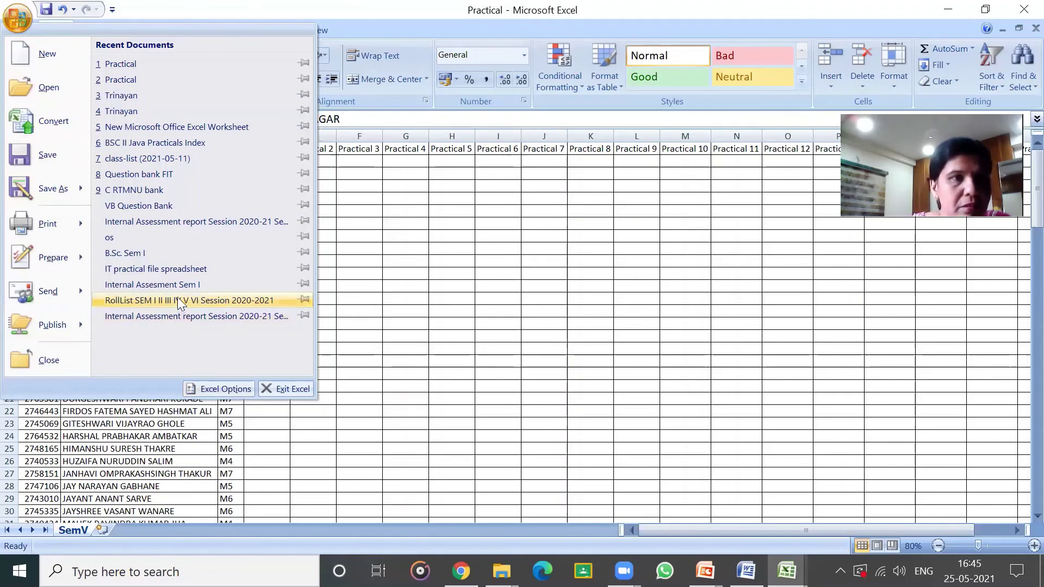
left_click(448, 293)
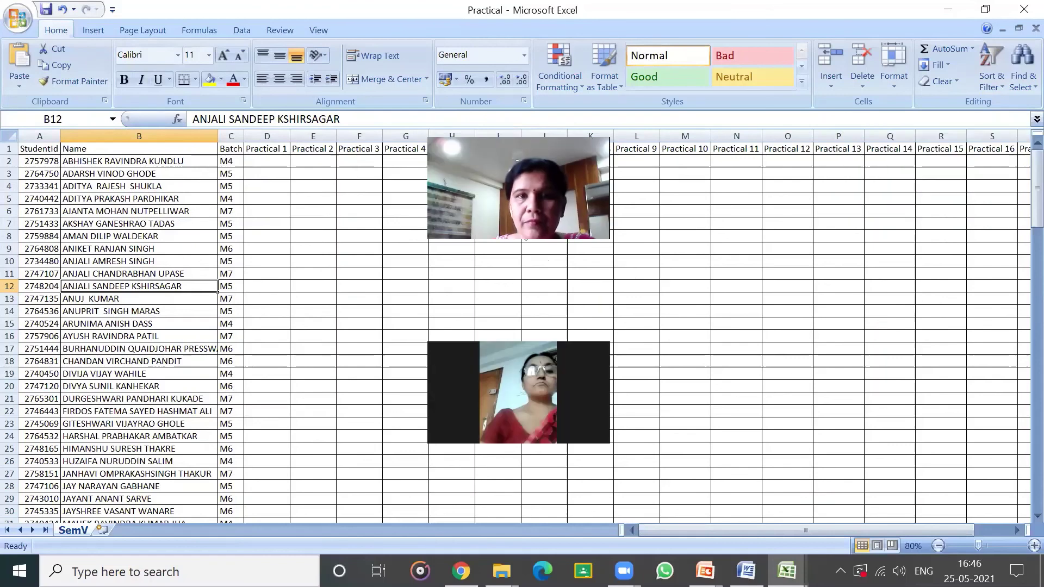
left_click(622, 221)
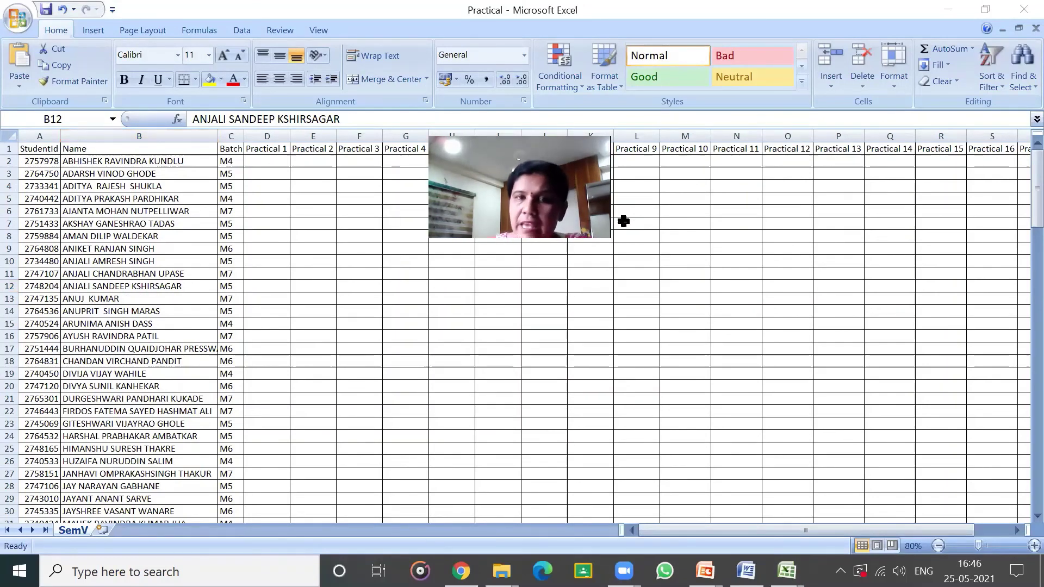
Save the Practical workbook to the Desktop in the Microsoft Excel 5.0/95 Workbook format, replacing the existing Practical.xls.
left_click(24, 17)
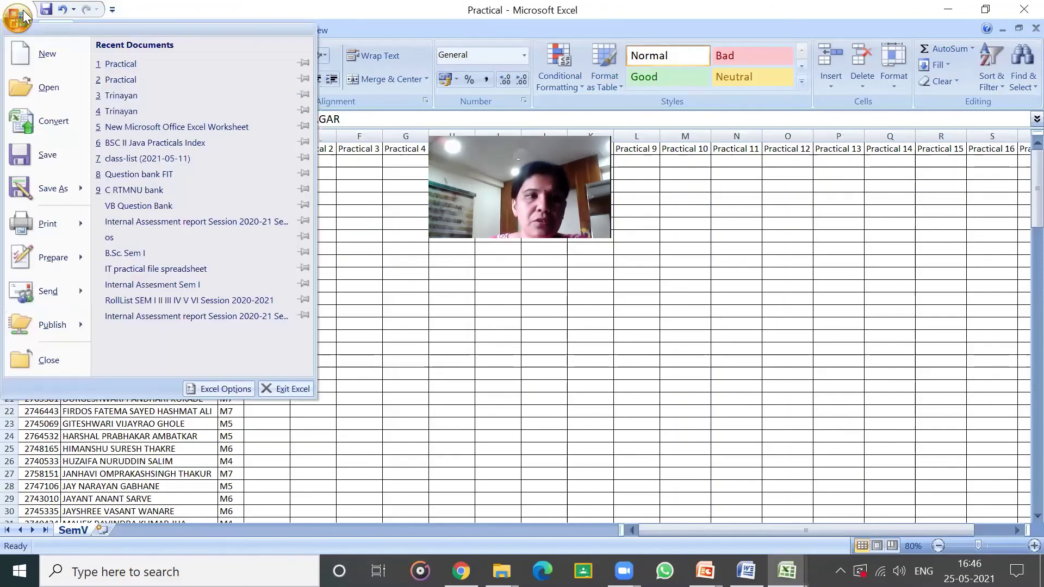
left_click(42, 185)
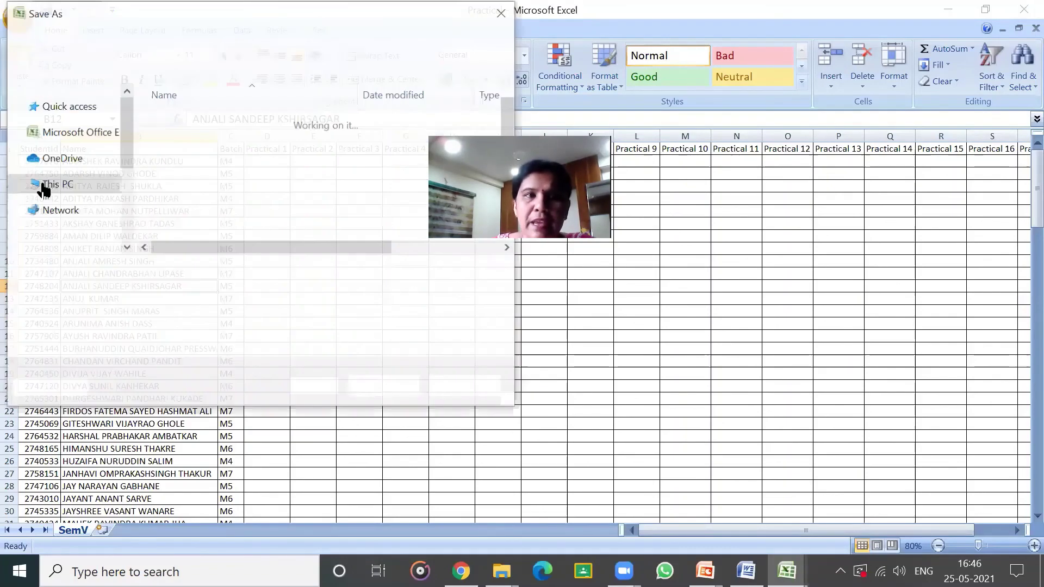
left_click(252, 294)
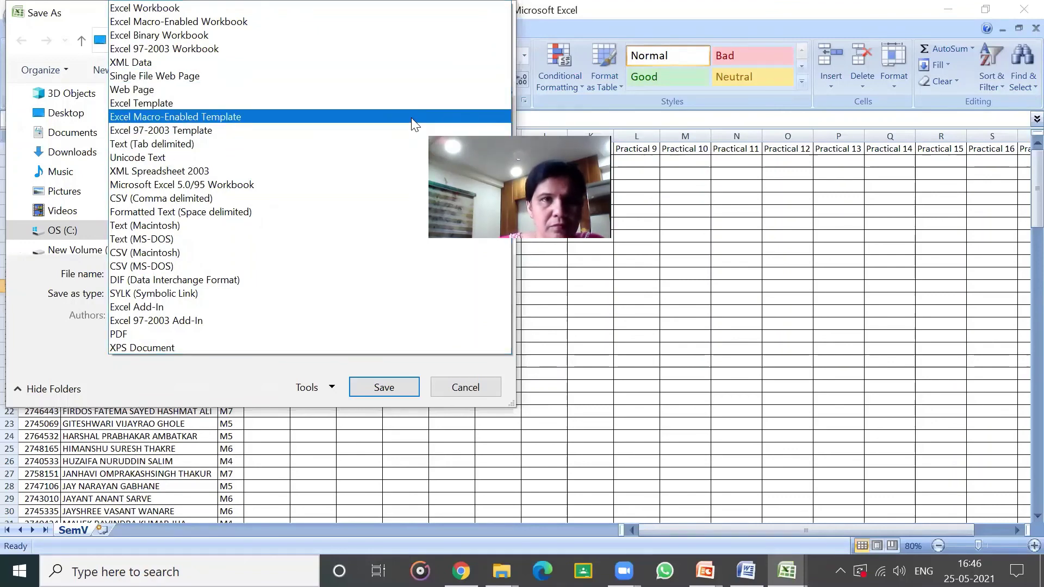
key("Escape")
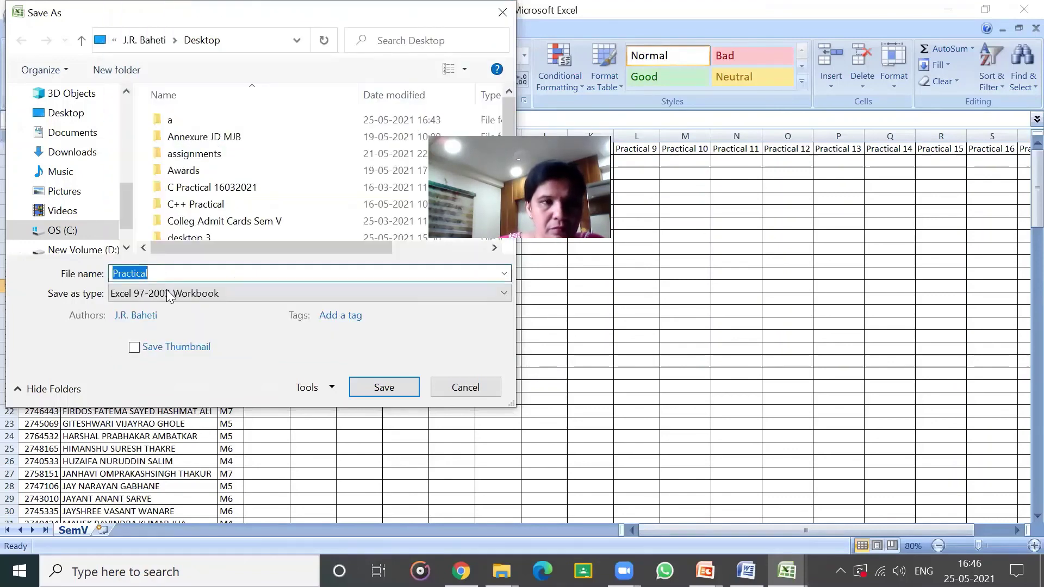
left_click(169, 292)
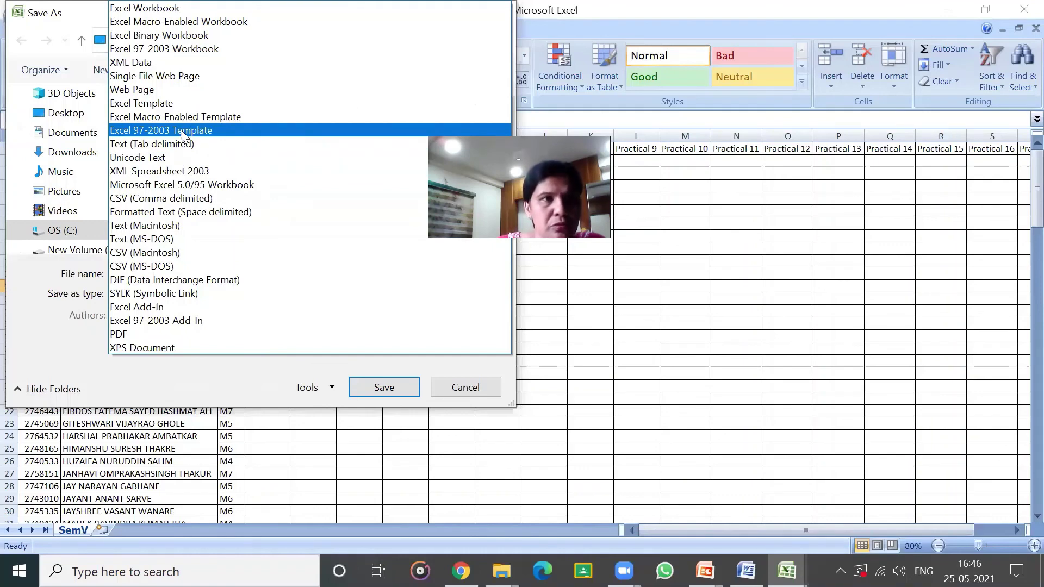
key("m")
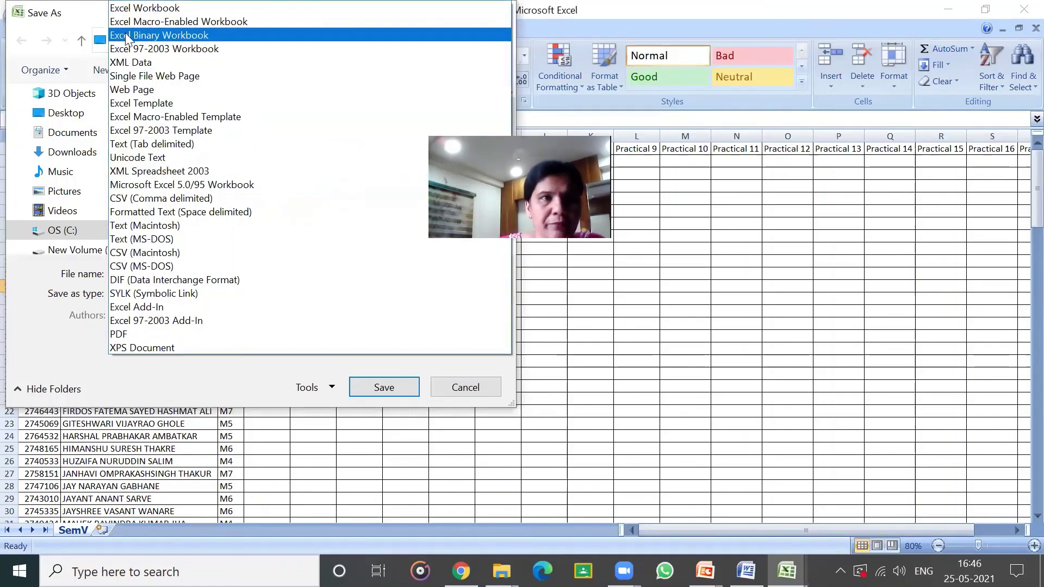
left_click(162, 185)
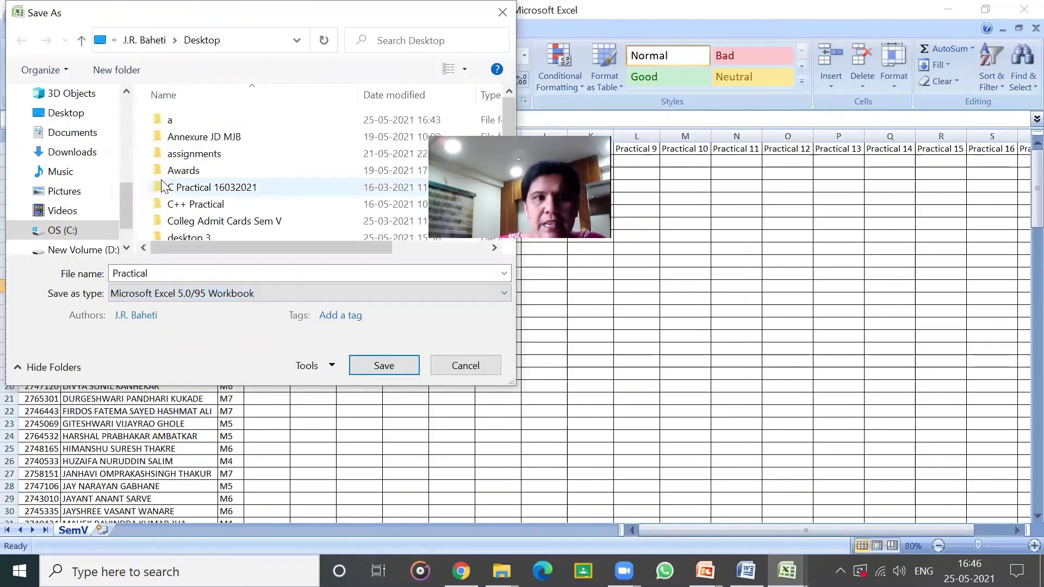
left_click(356, 363)
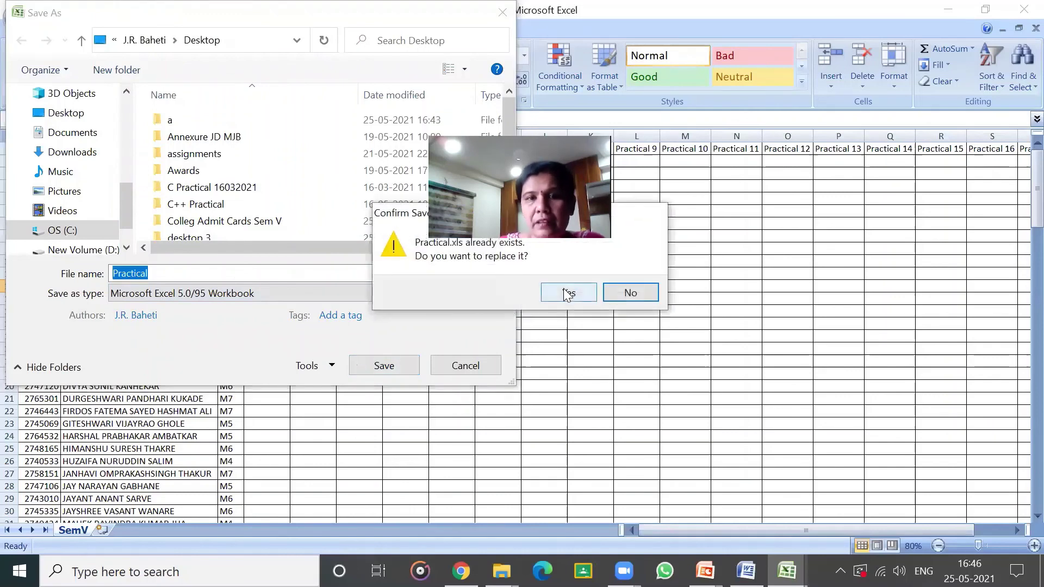
left_click(567, 293)
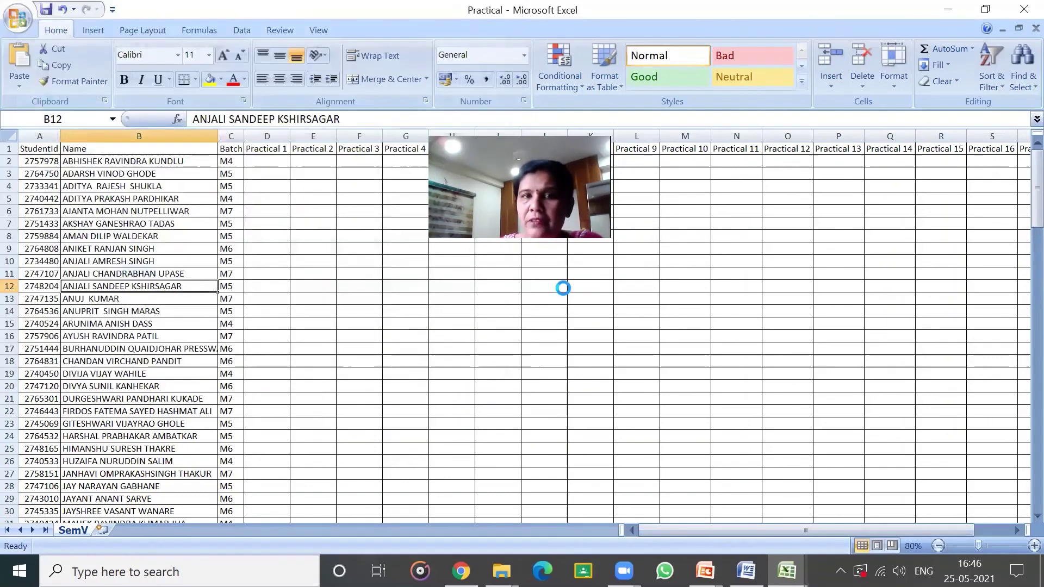